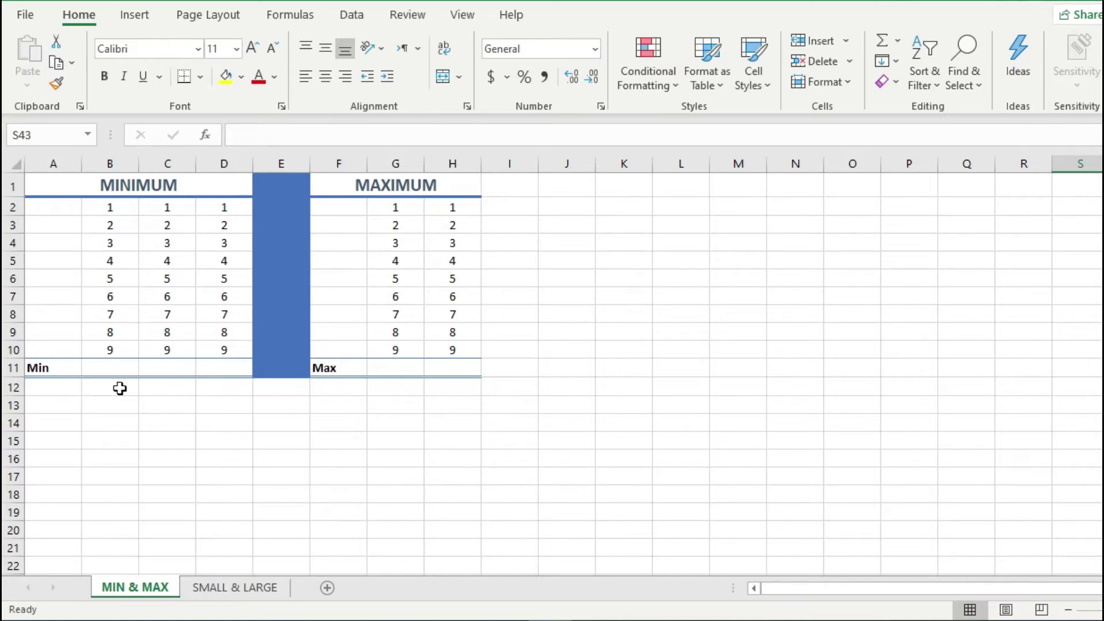
Enter =MIN(B2:B10) in bolded cell B11 beside the Min label, returning 1
left_click(112, 370)
key("ctrl+b")
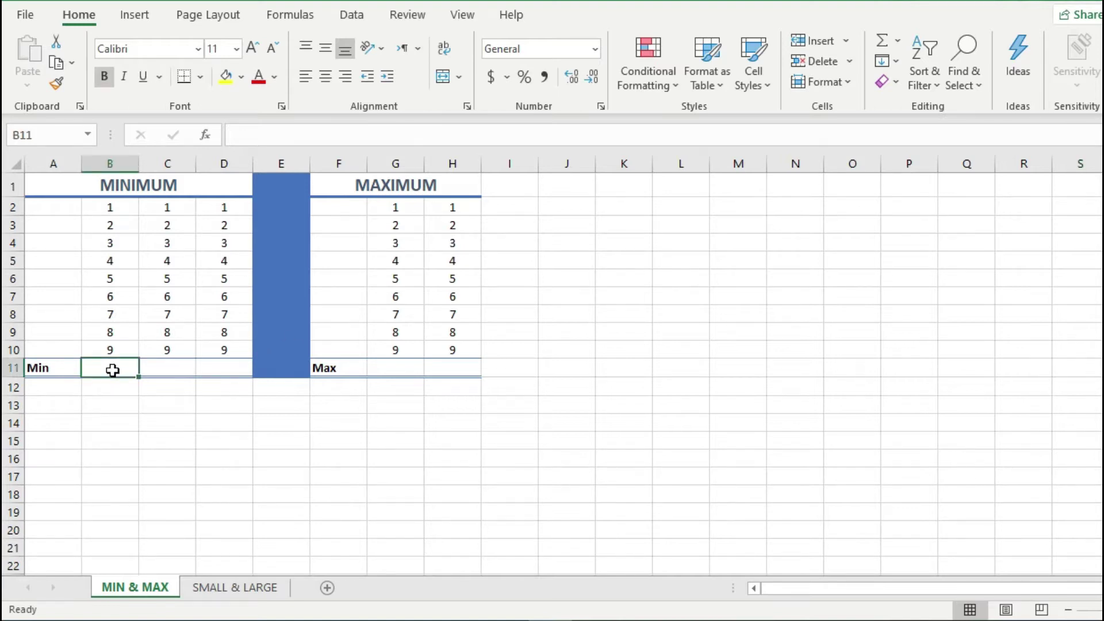
type("=")
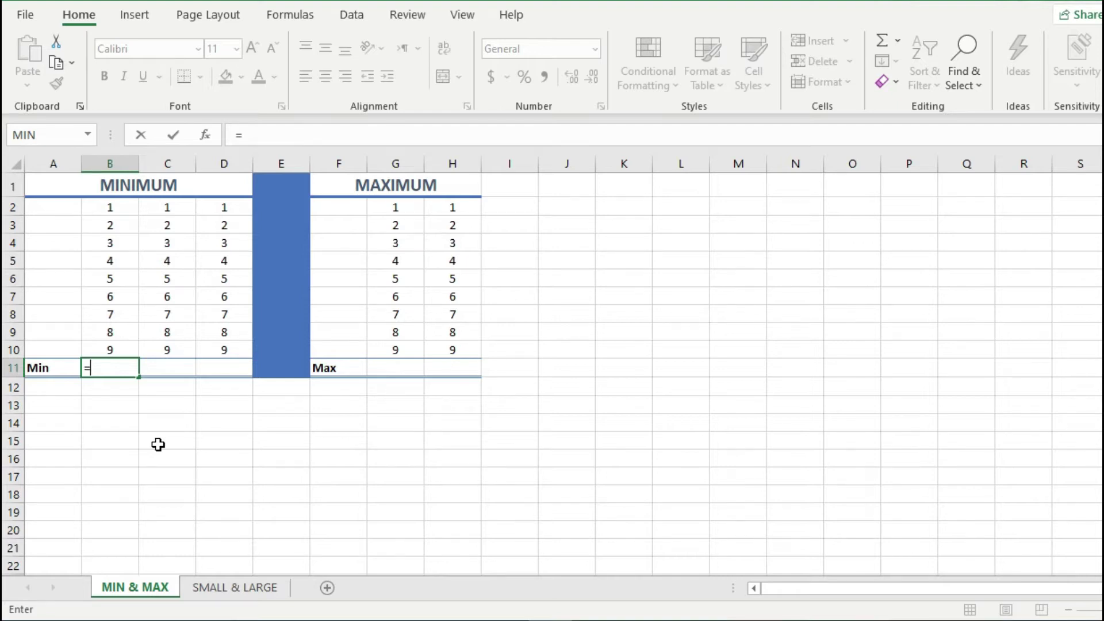
type("min")
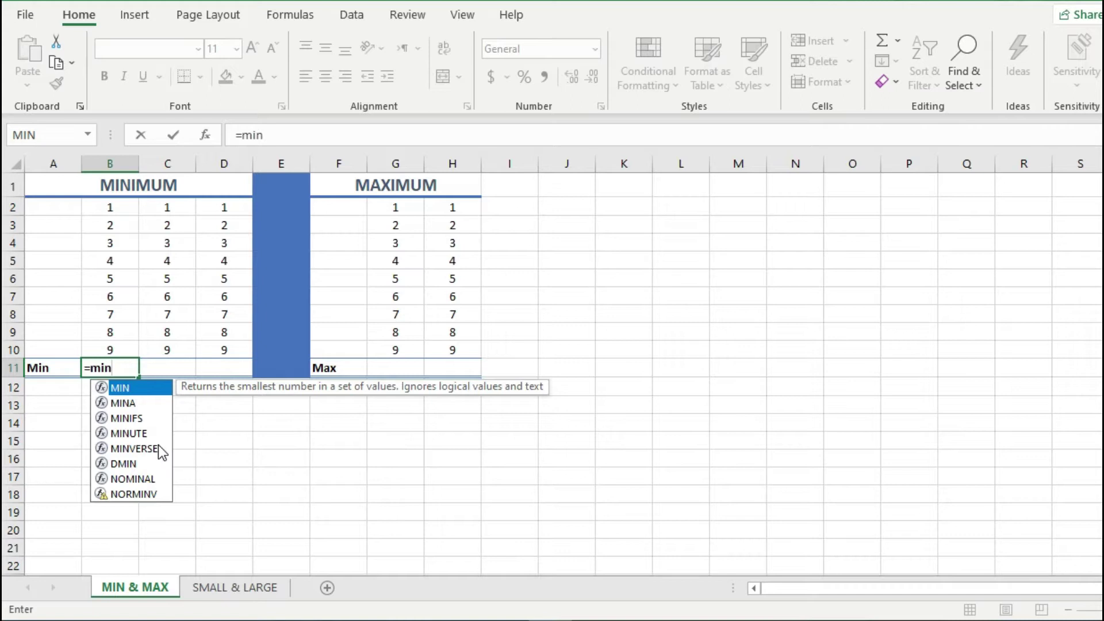
type("(")
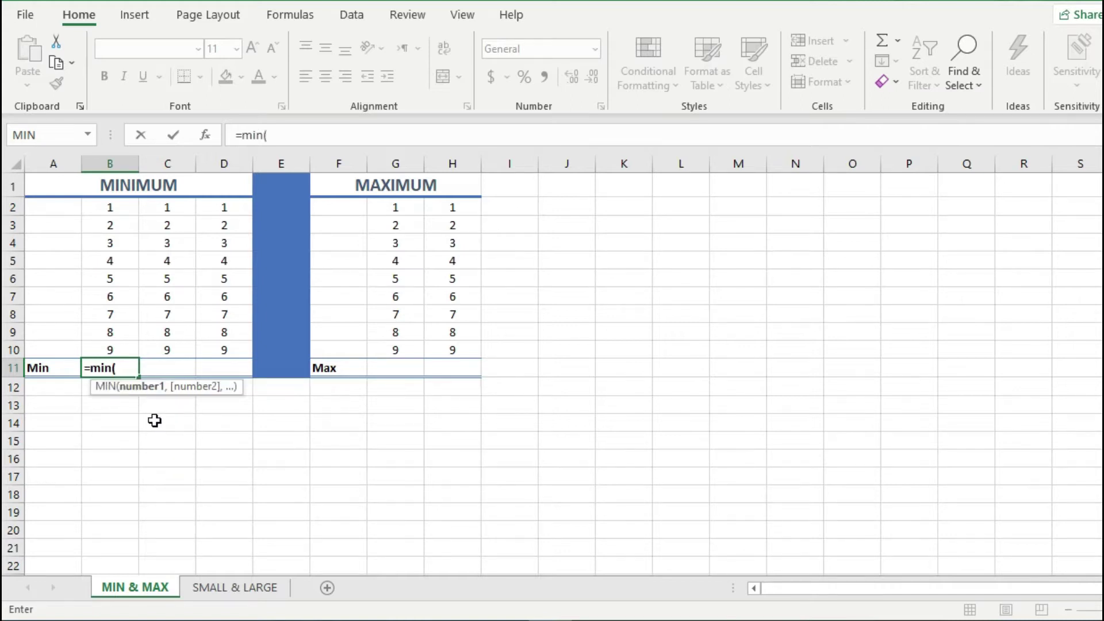
left_click_drag(112, 215, 118, 346)
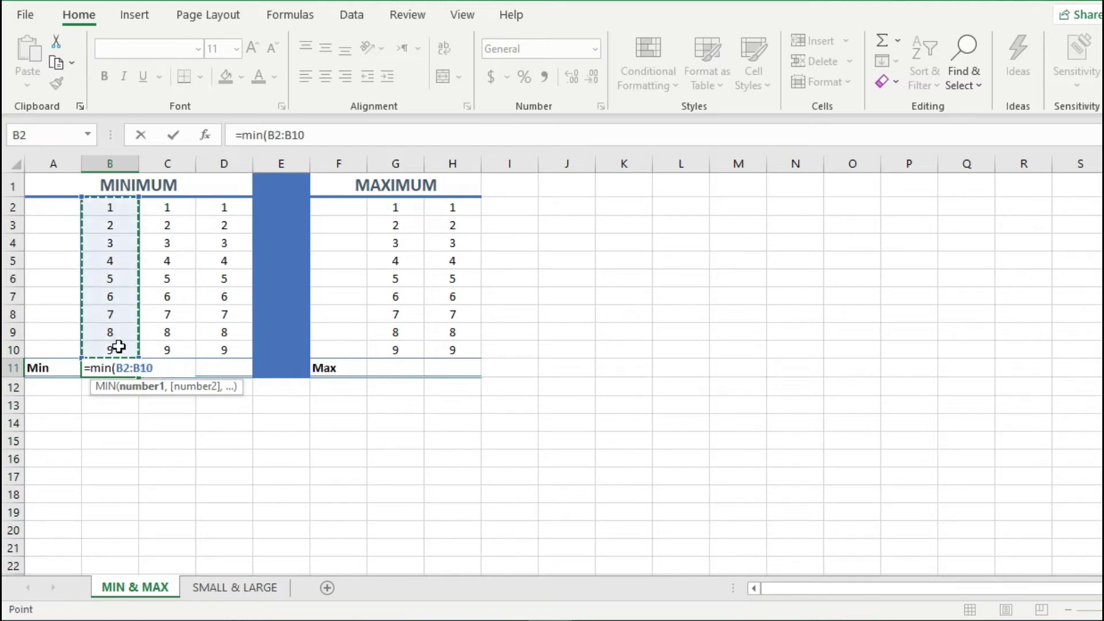
key("Return")
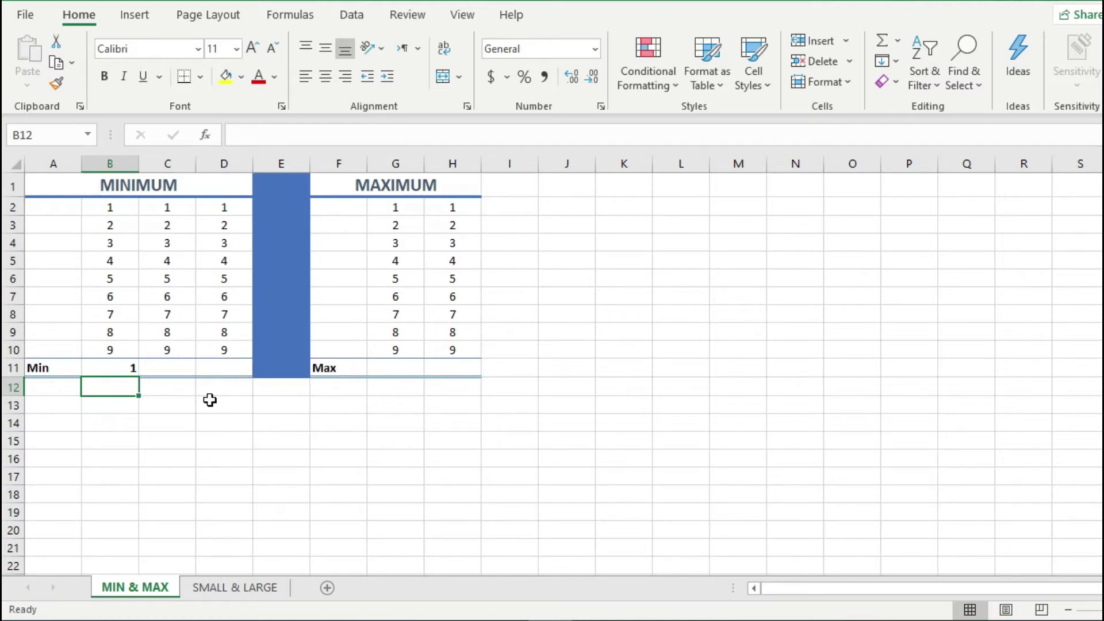
Insert MIN through the function search so C11 holds =MIN(C2:C10), returning 1
left_click(173, 370)
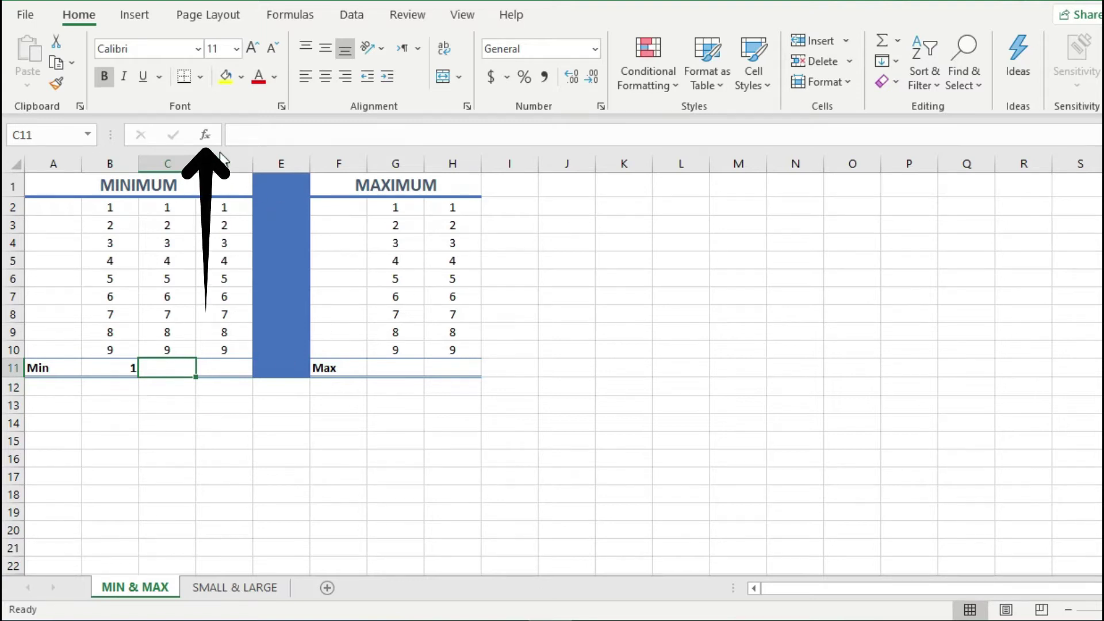
left_click(206, 137)
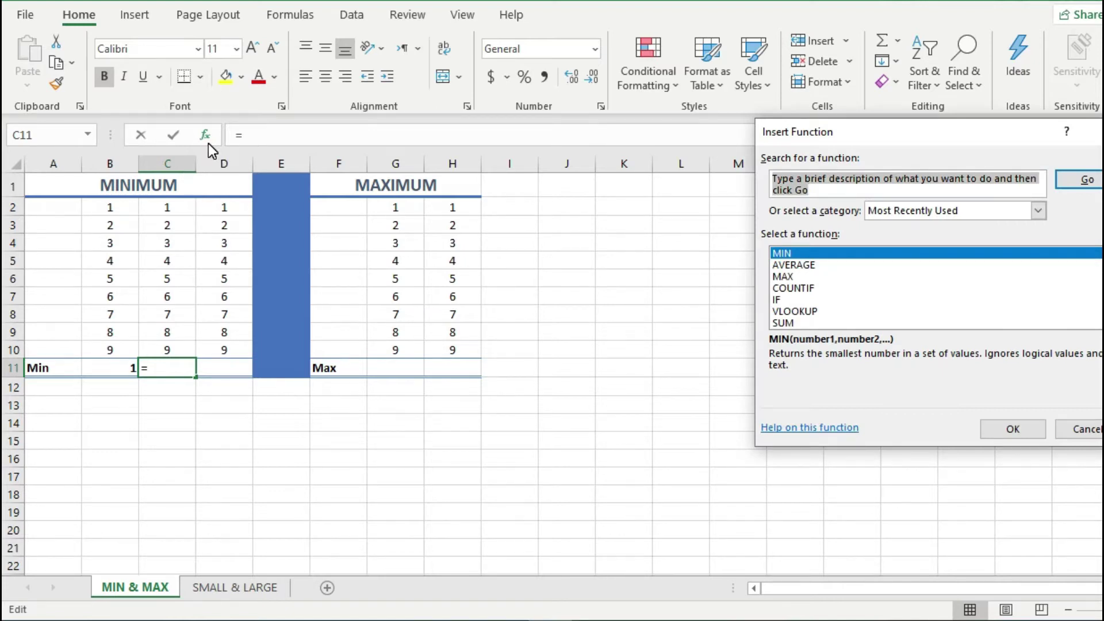
type("min")
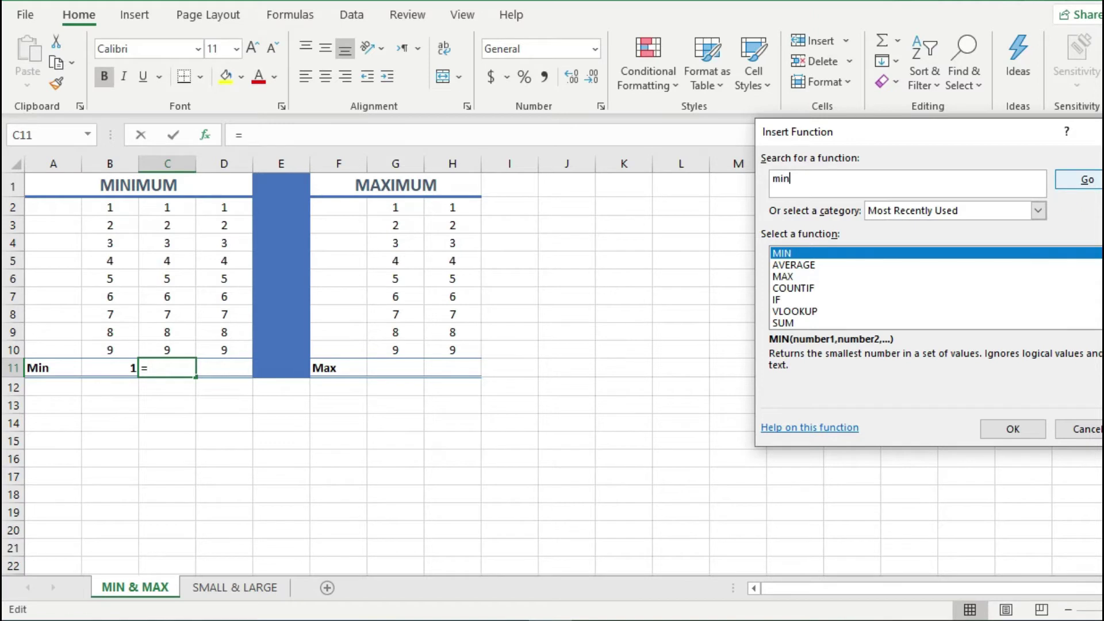
key("Return")
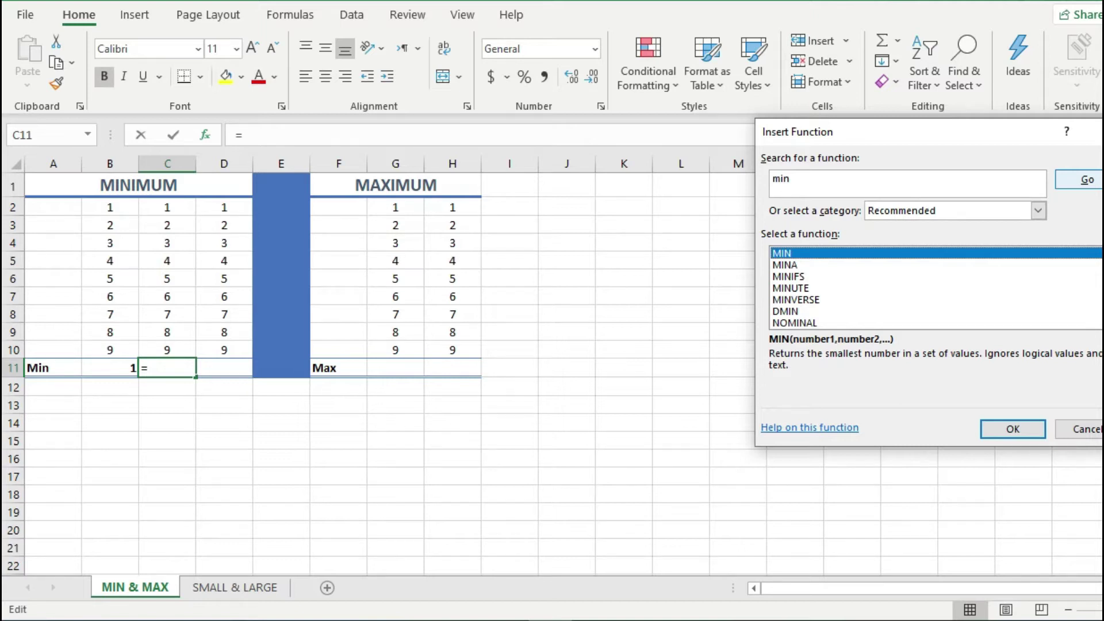
left_click(1031, 429)
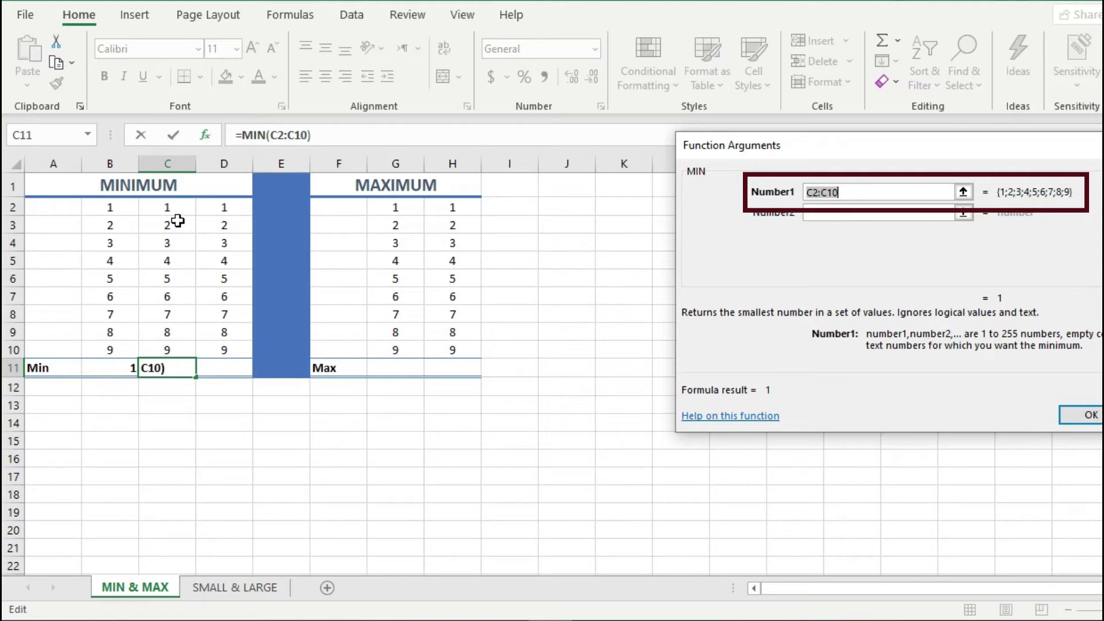
left_click_drag(167, 207, 179, 347)
key("Return")
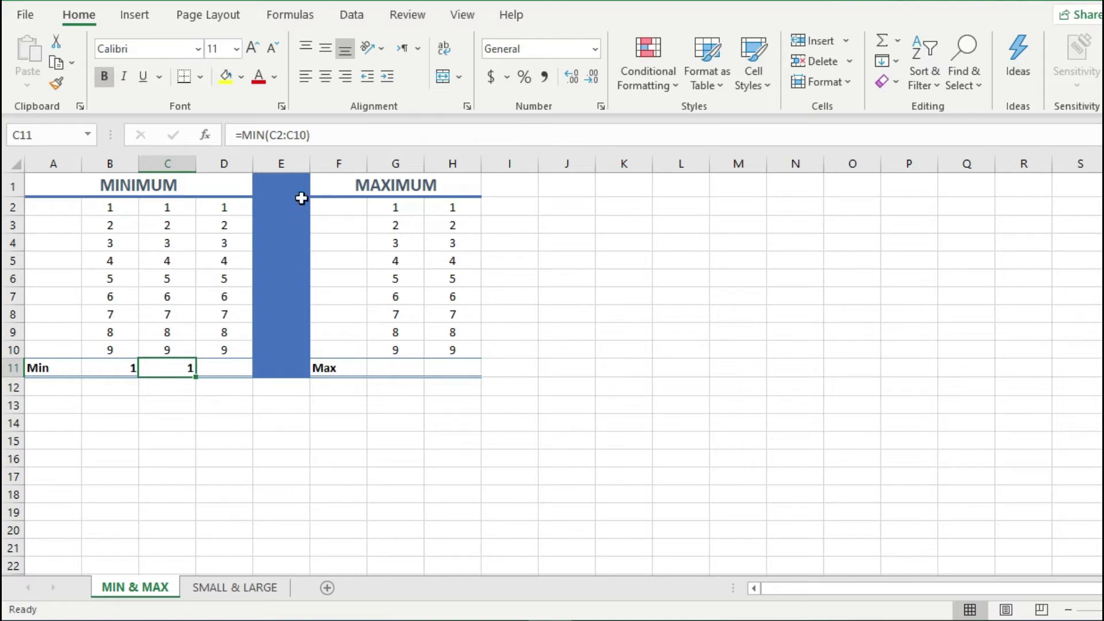
left_click(305, 18)
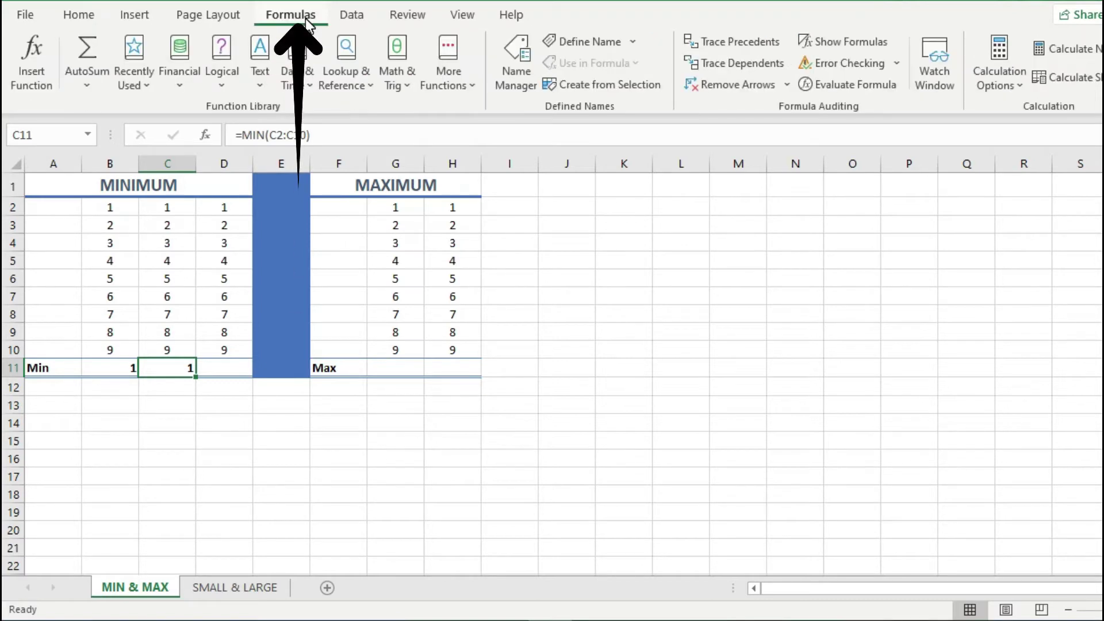
left_click(32, 51)
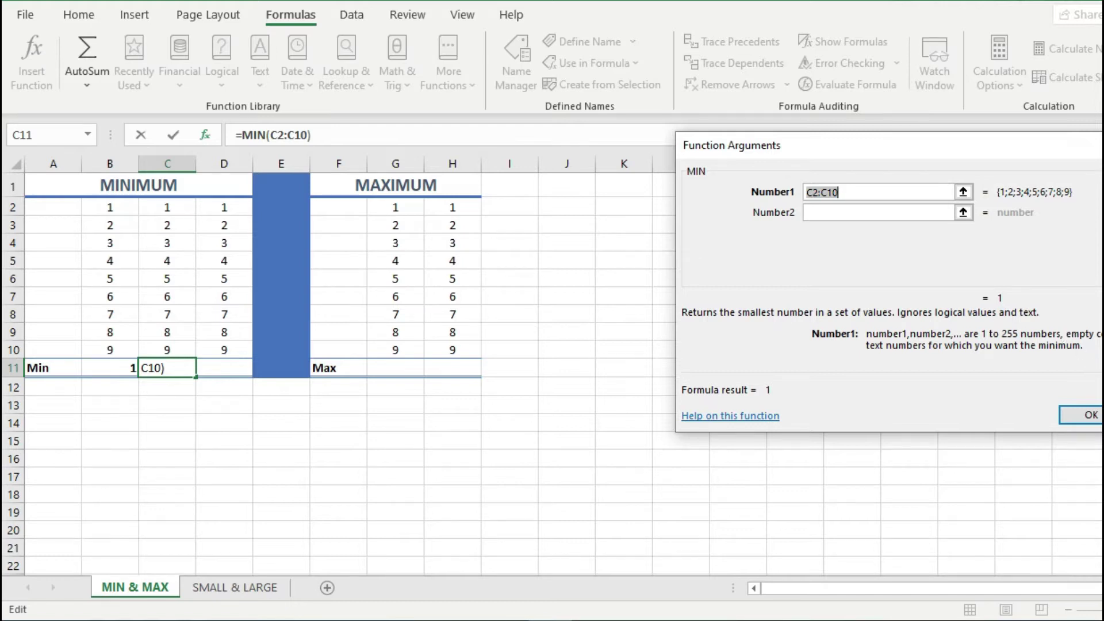
left_click(1083, 415)
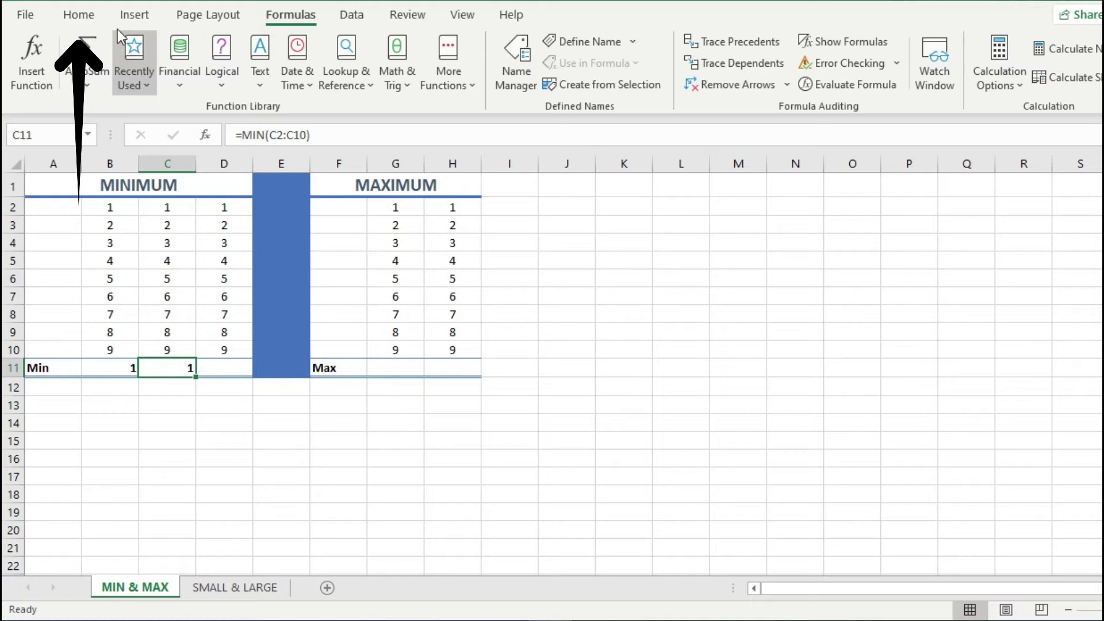
left_click(83, 17)
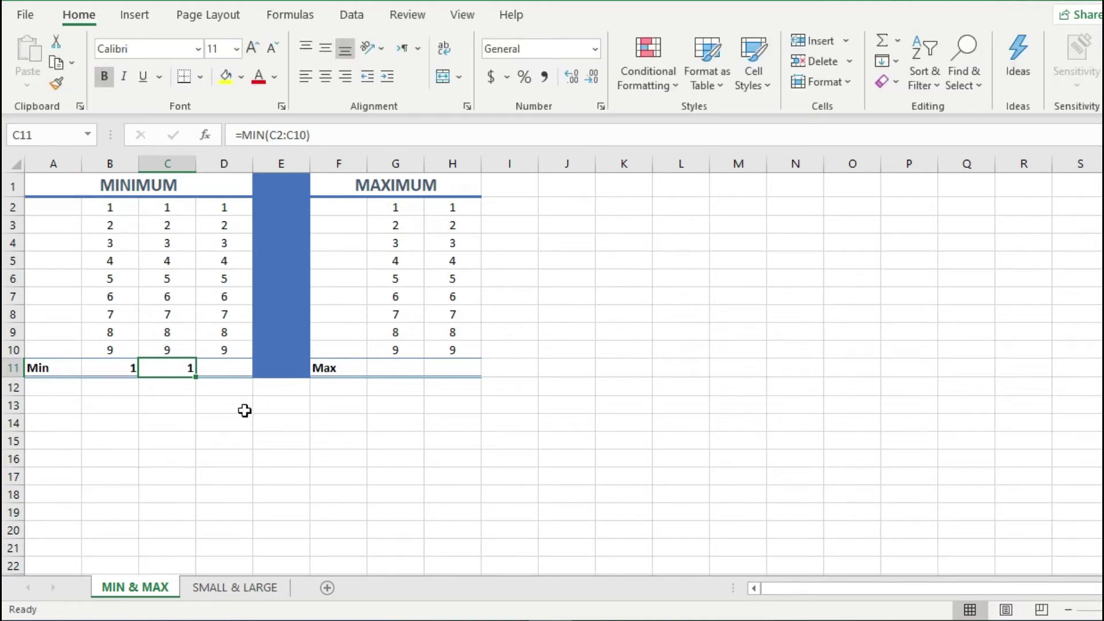
Fill D11 with =MIN(D2:D10) using the AutoSum Min option
left_click(228, 369)
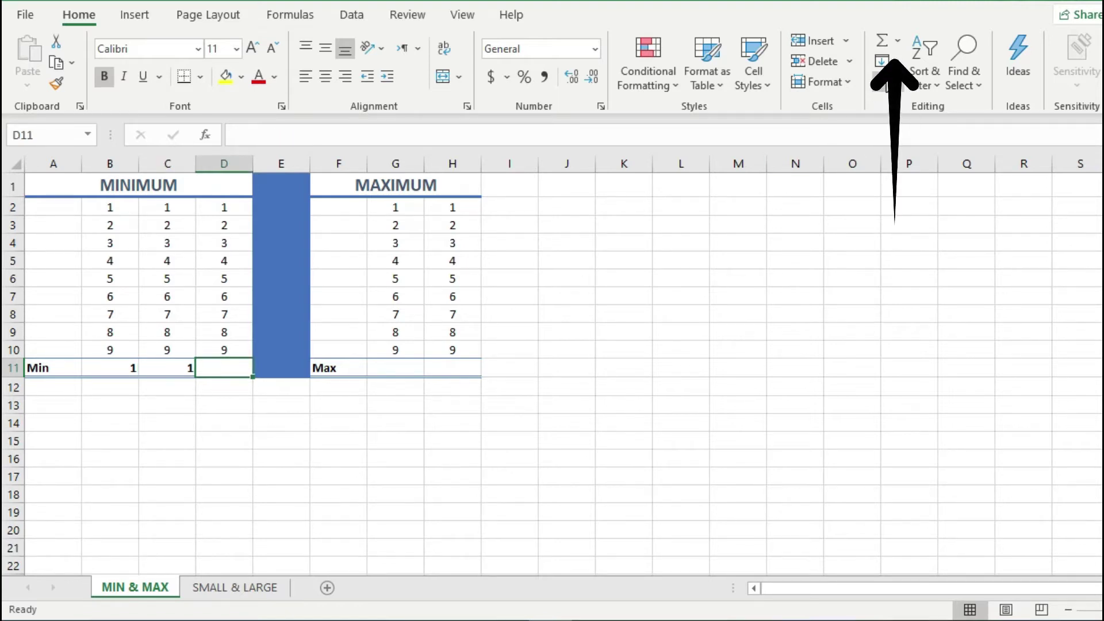
left_click(899, 42)
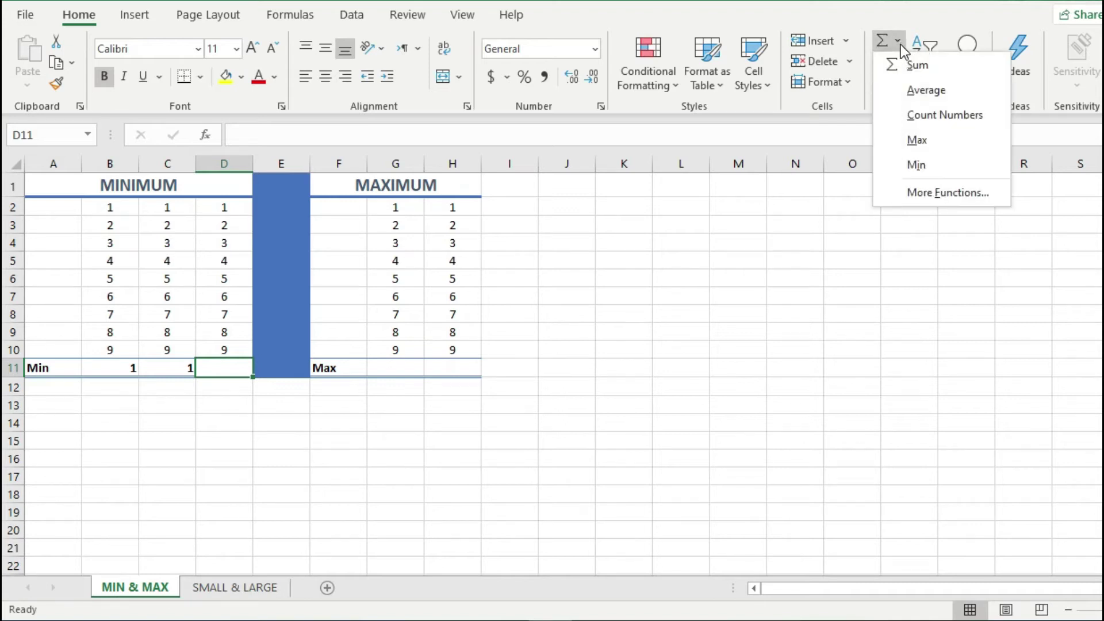
left_click(965, 167)
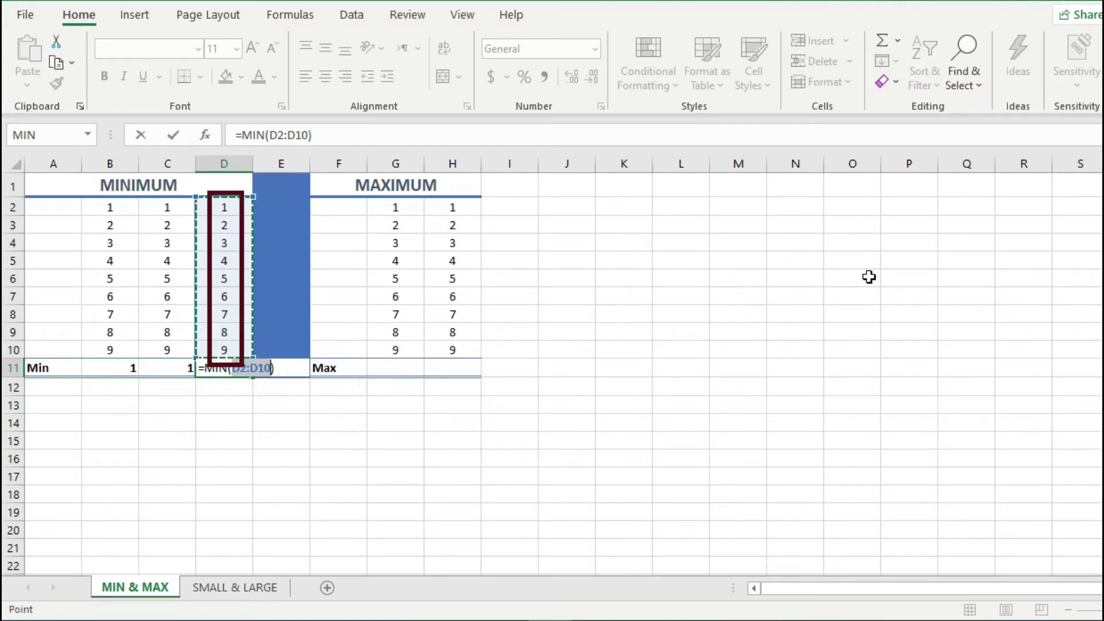
key("Return")
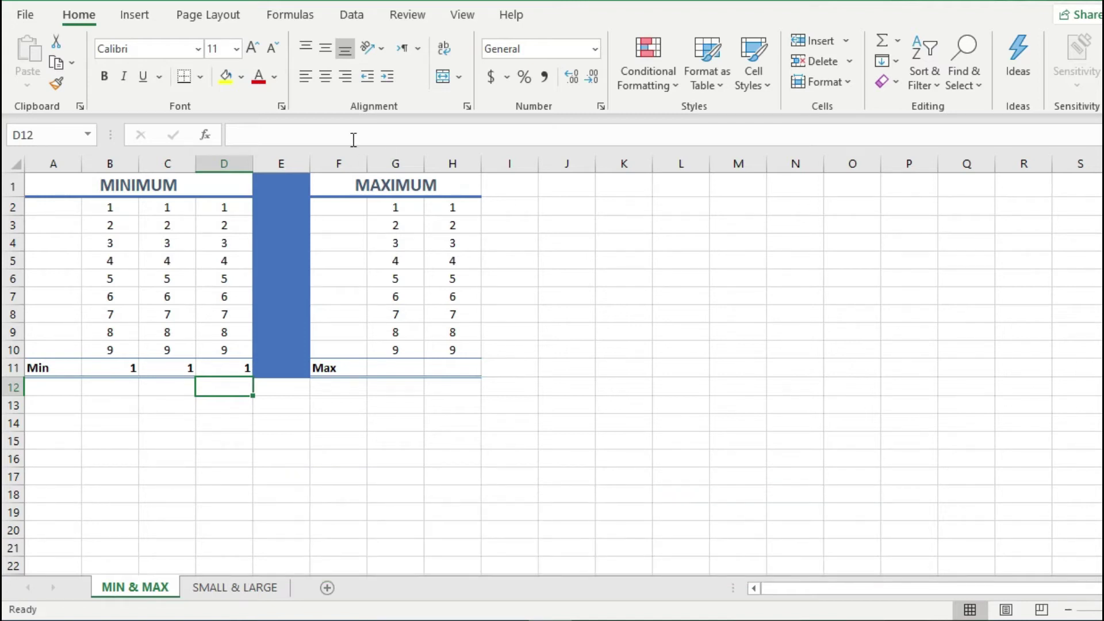
Switch to the Formulas ribbon, browse the AutoSum list, and select G11 beside Max
left_click(299, 22)
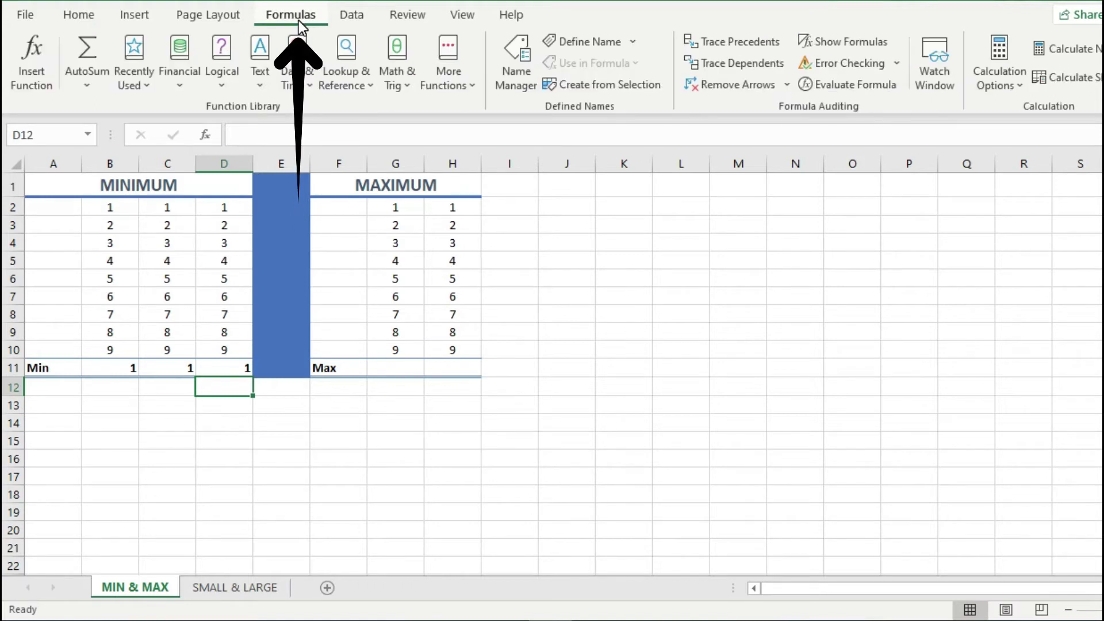
left_click(84, 86)
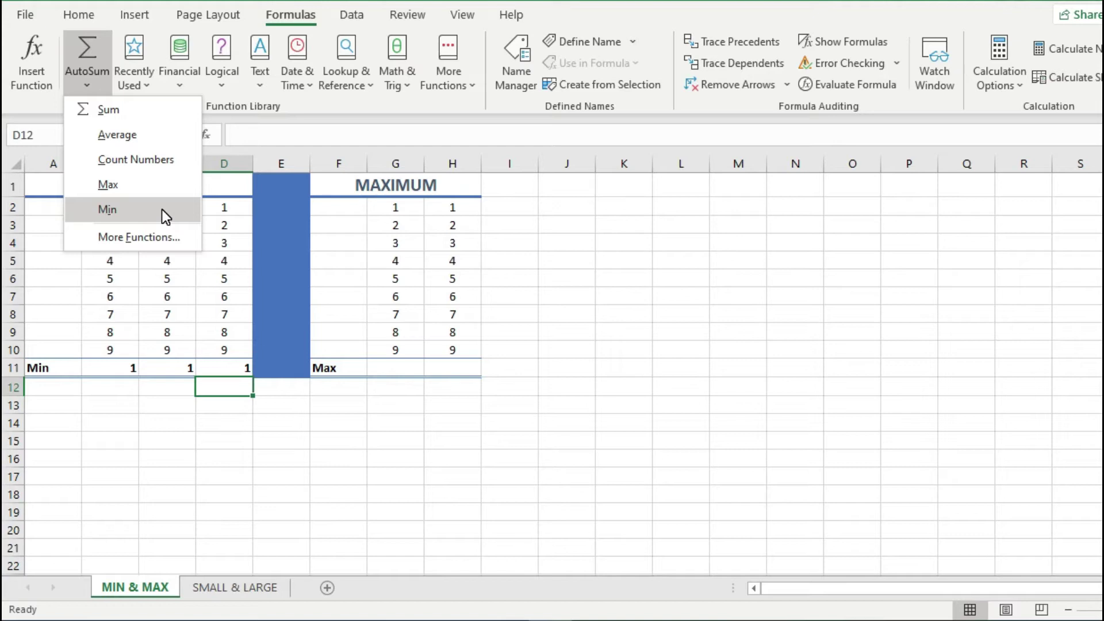
left_click(651, 396)
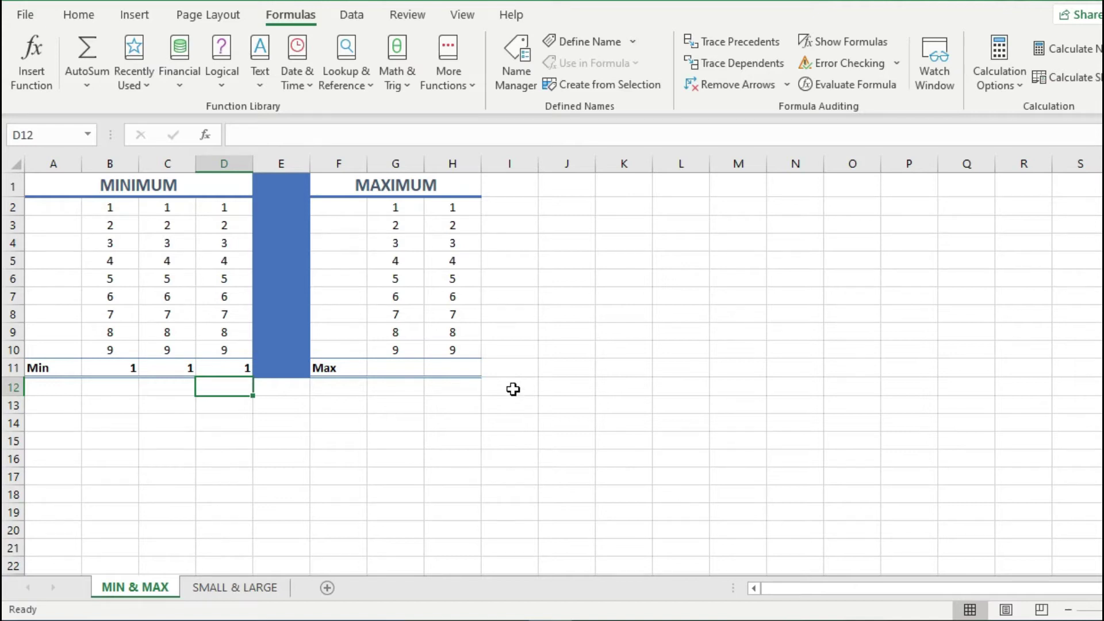
left_click(405, 366)
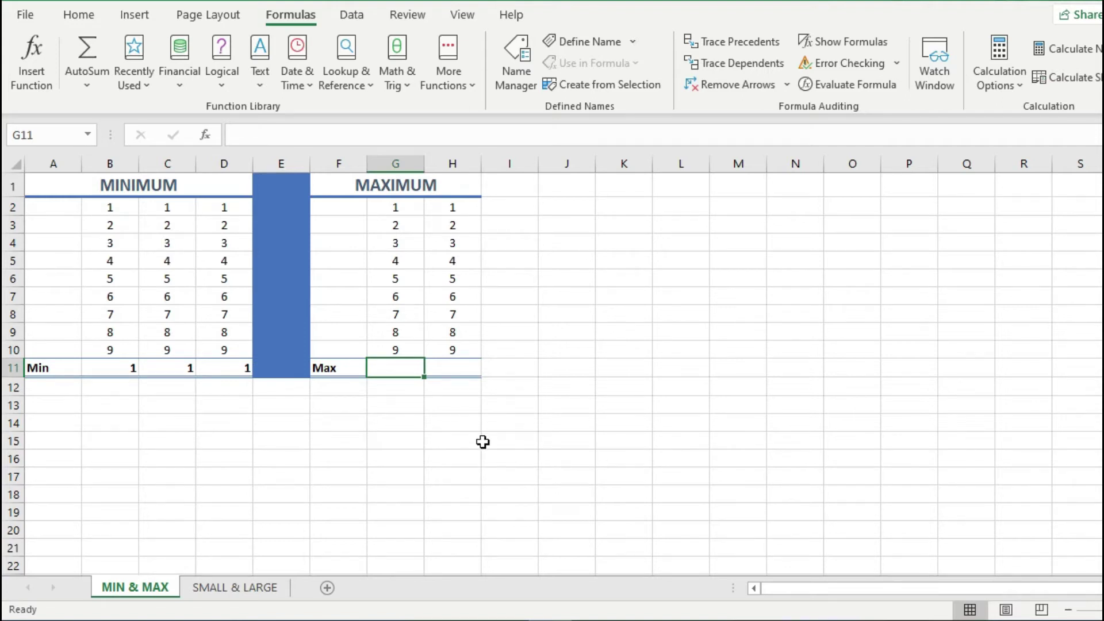
Enter =MAX(G2:G10) in G11 so it returns 9
type("=")
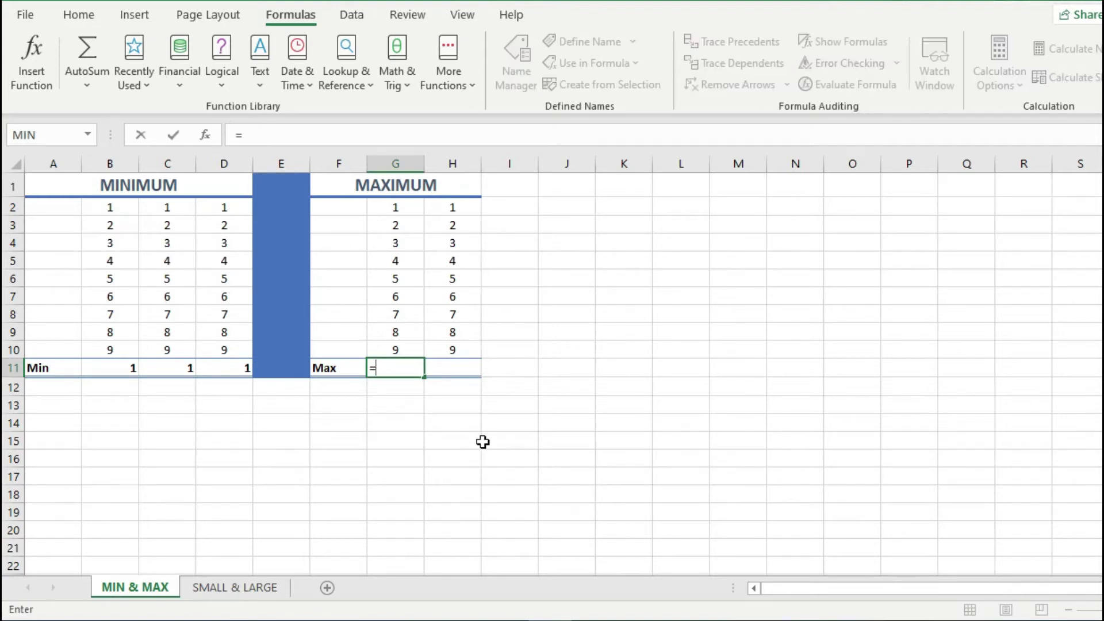
type("max")
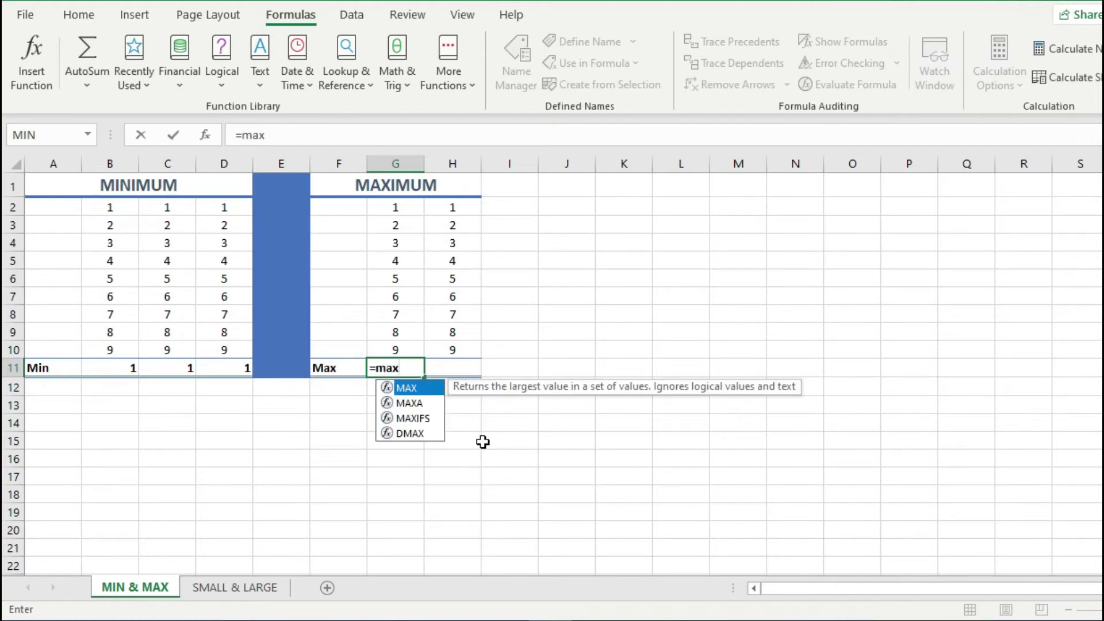
key("Tab")
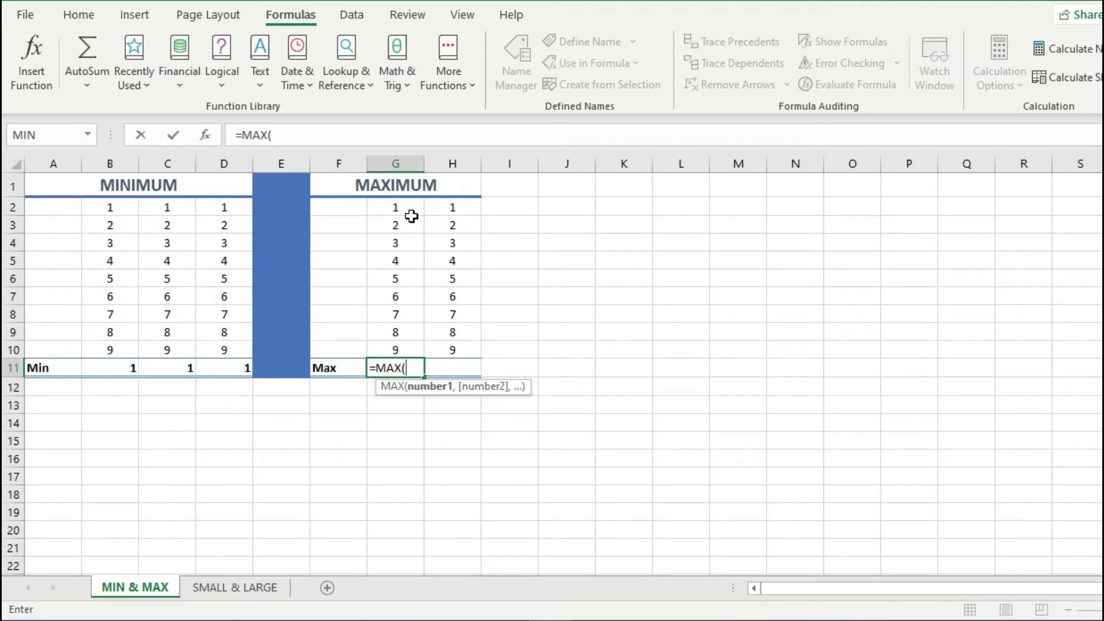
left_click_drag(399, 209, 399, 346)
key("Return")
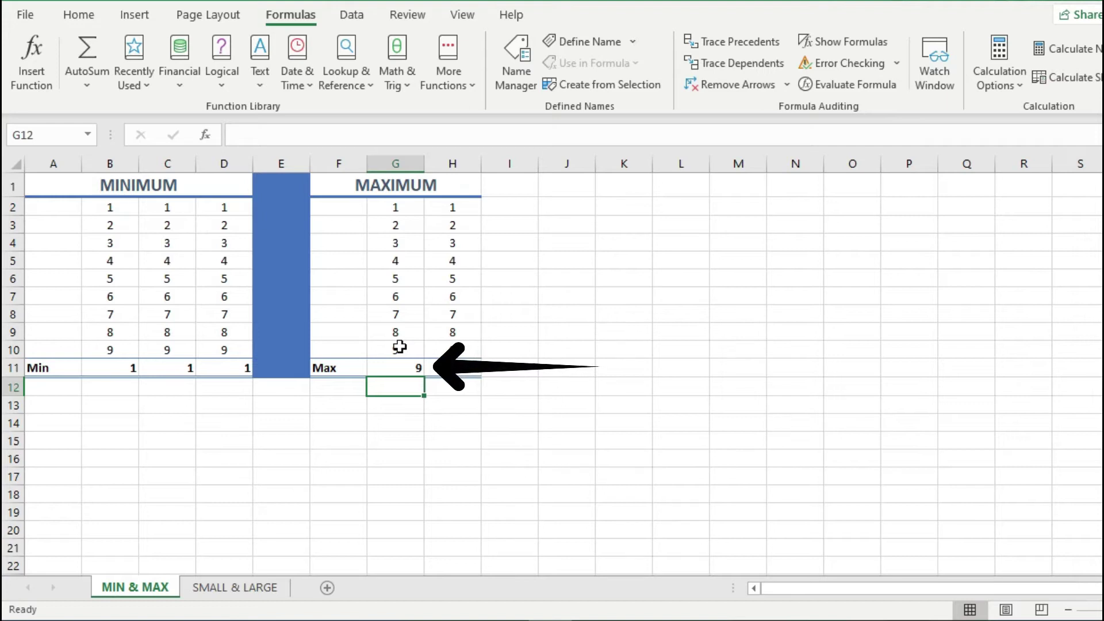
Fill H11 with =MAX(H2:H10) using the AutoSum Max option
left_click(456, 368)
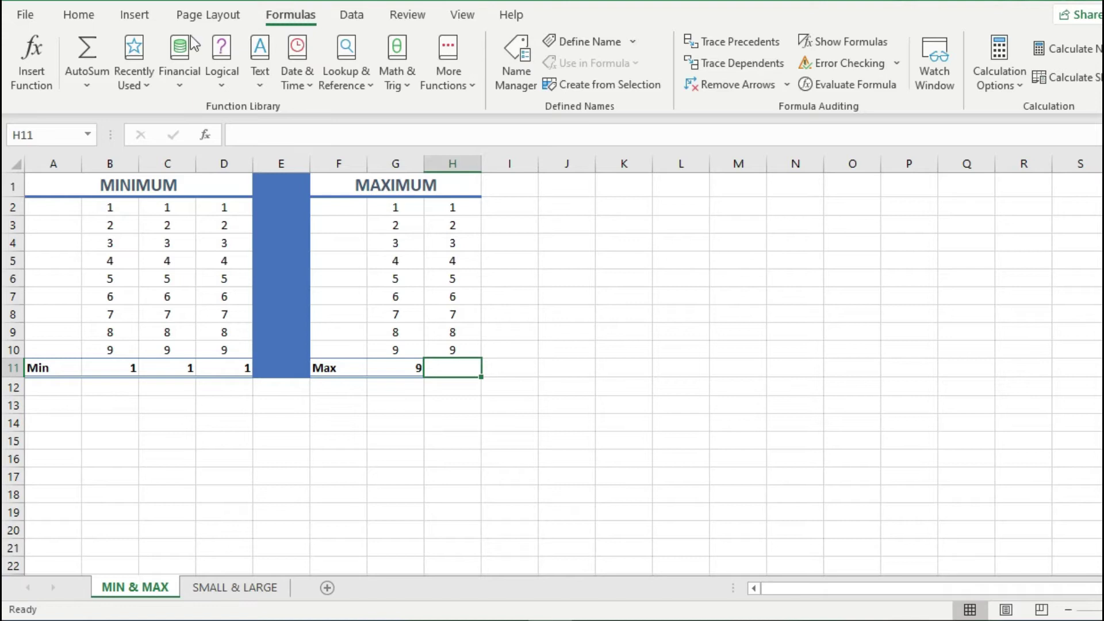
left_click(94, 84)
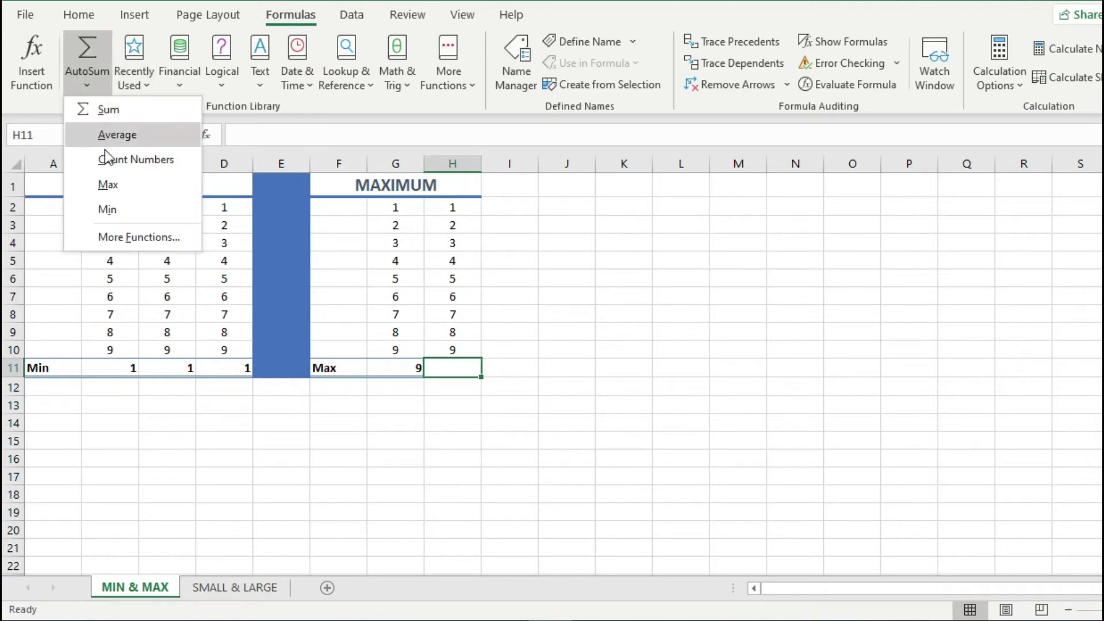
left_click(115, 183)
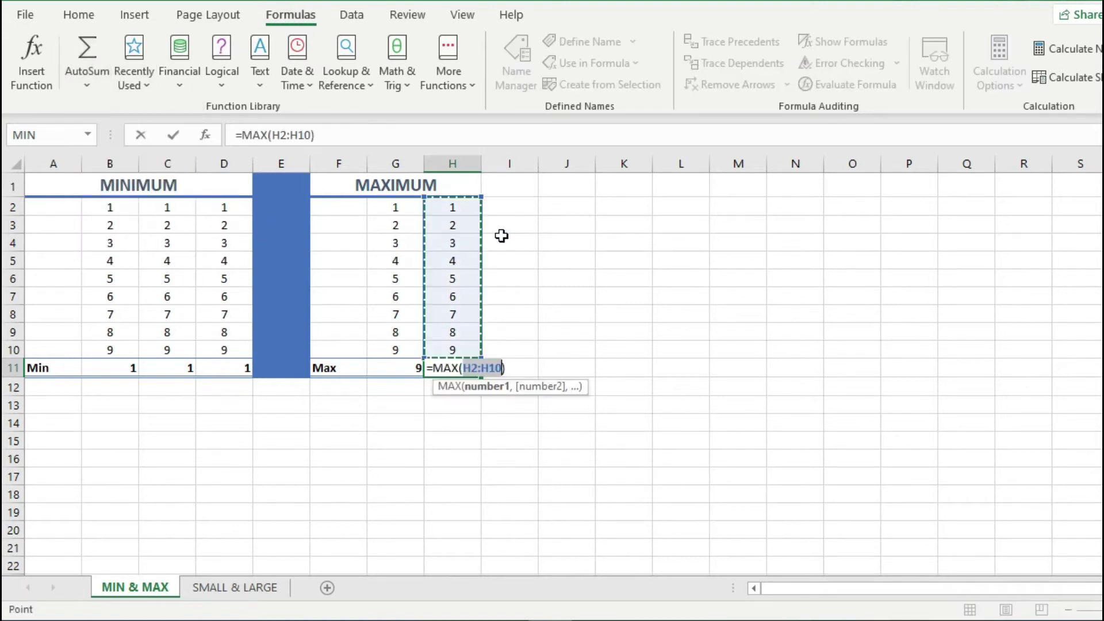
key("Return")
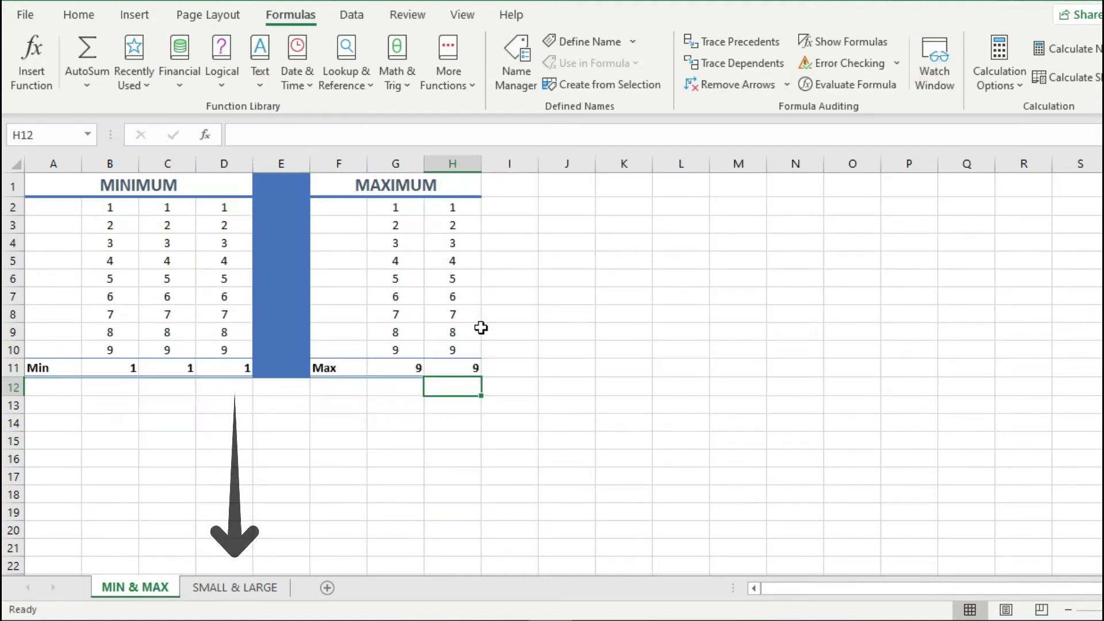
On the SMALL & LARGE sheet, type the label 'Large' into D12
left_click(237, 588)
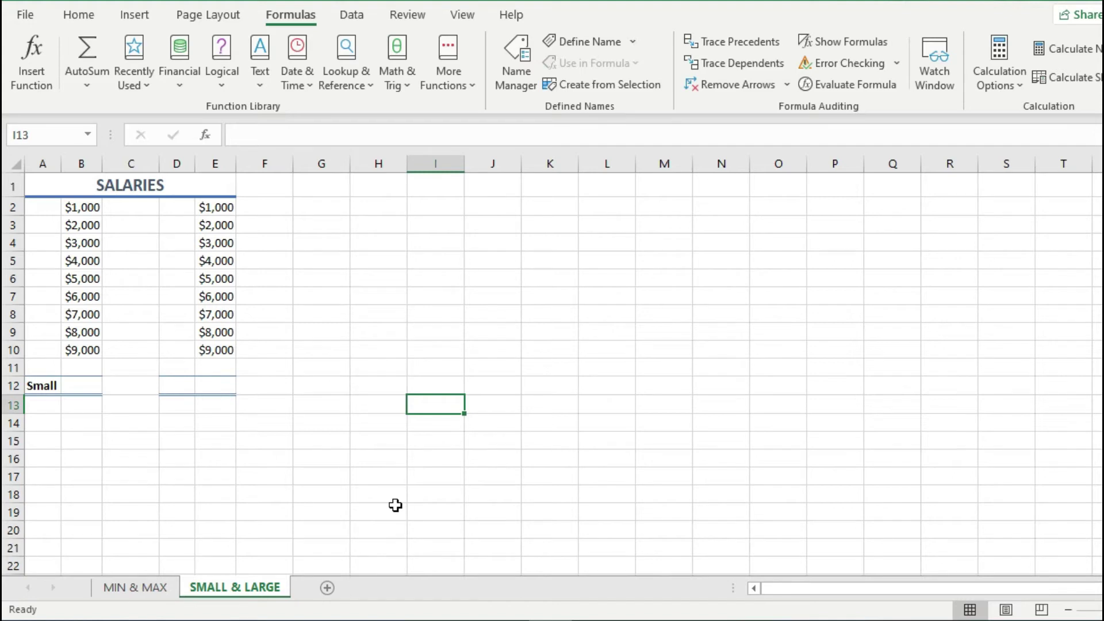
left_click(176, 384)
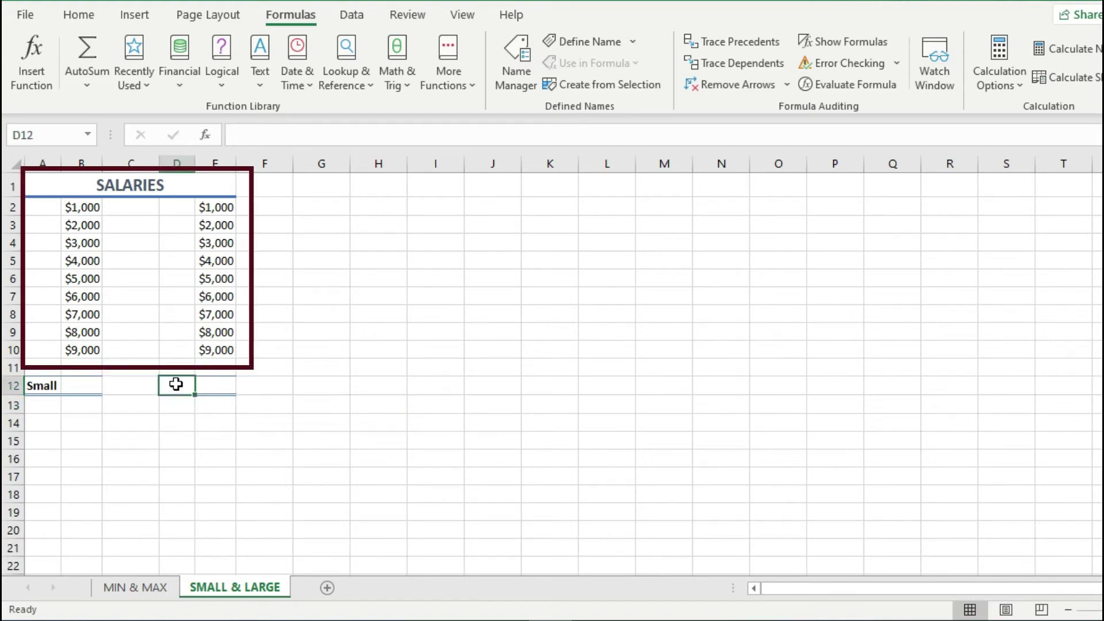
type("Large")
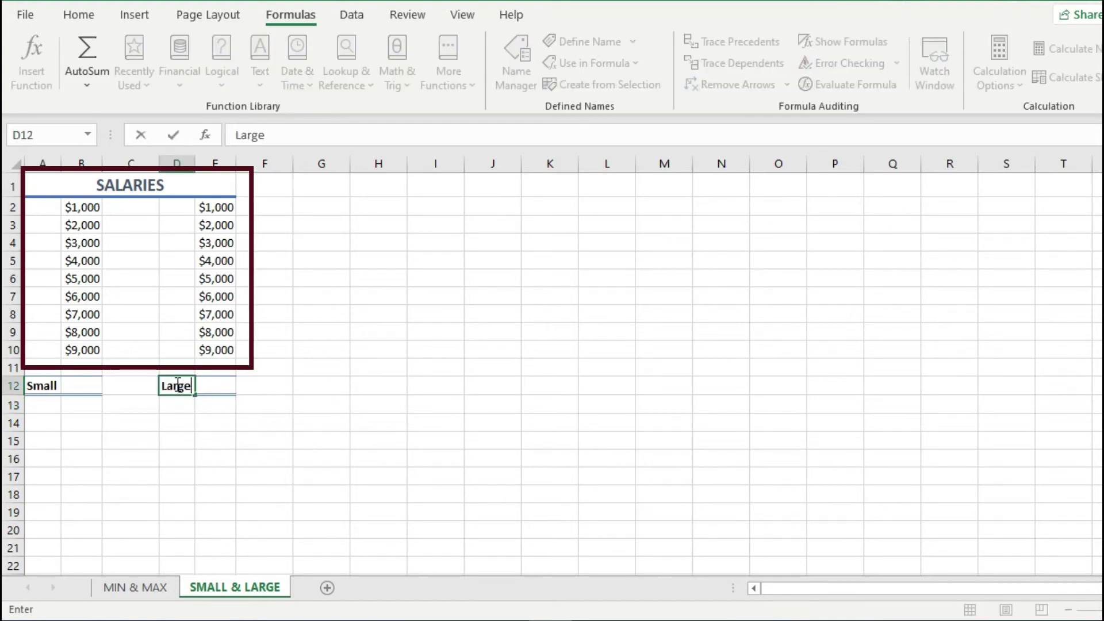
key("Tab")
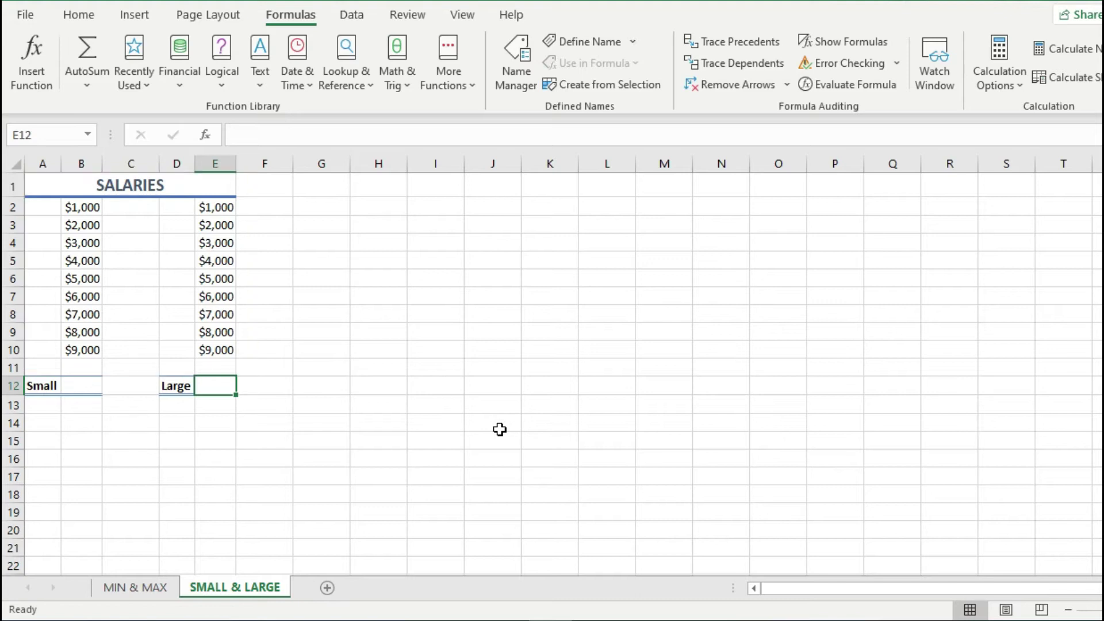
left_click(85, 386)
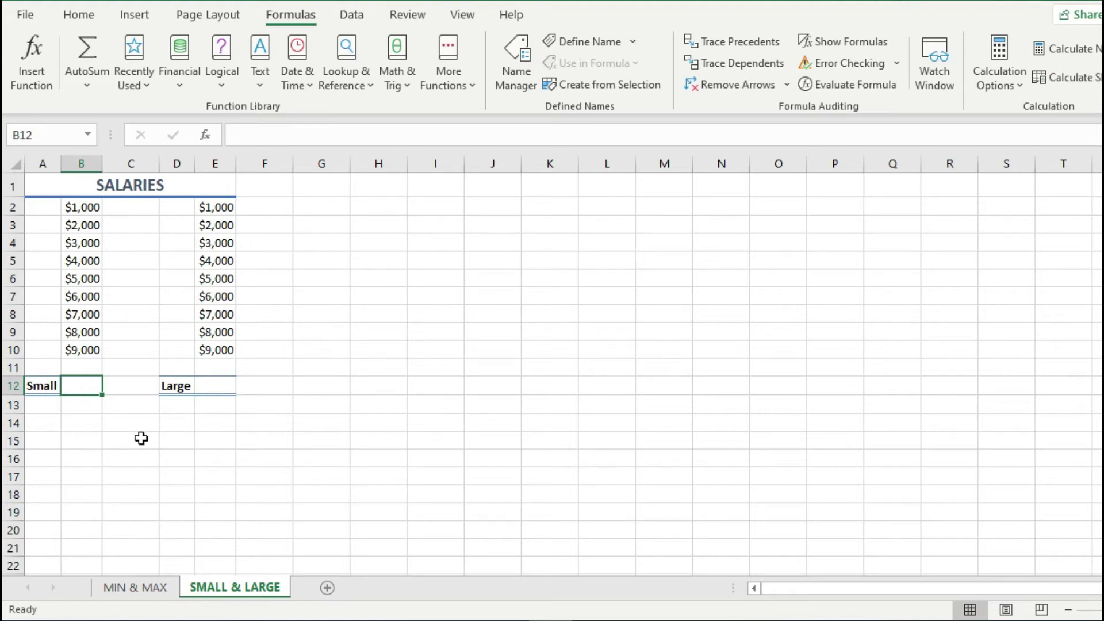
Enter =SMALL(B2:B10,3) in B12 to show the third-smallest salary, $3,000
type("=")
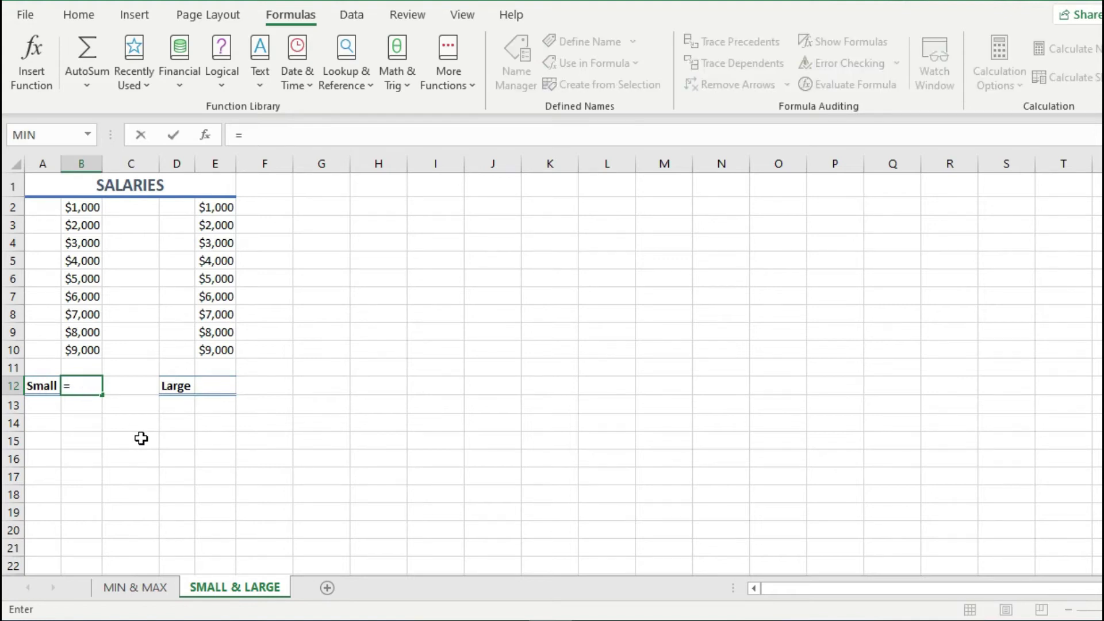
type("small")
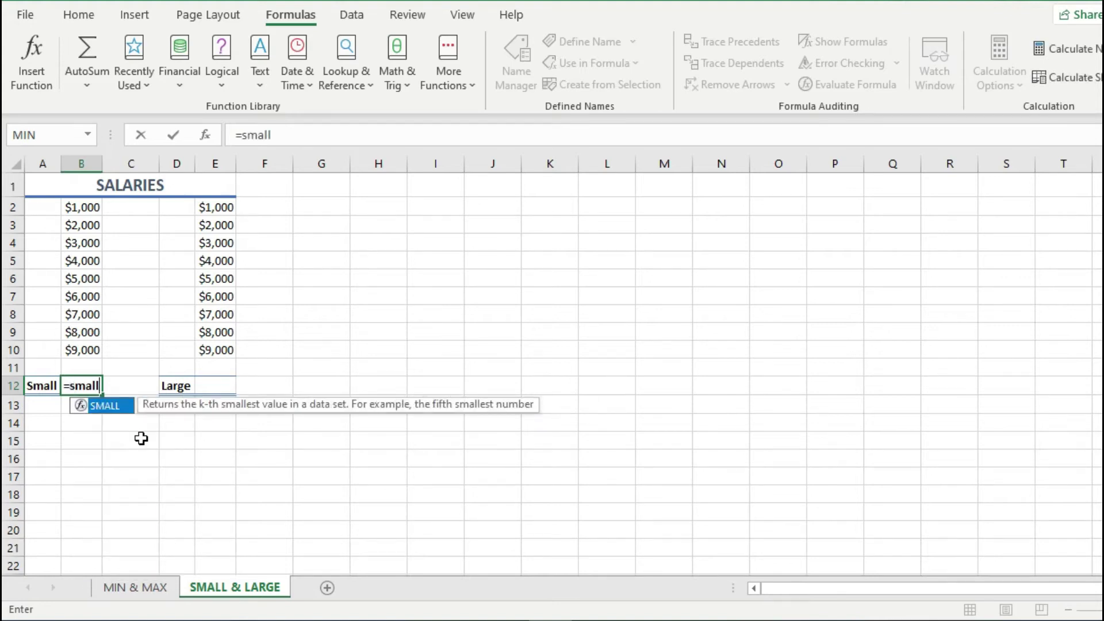
key("Tab")
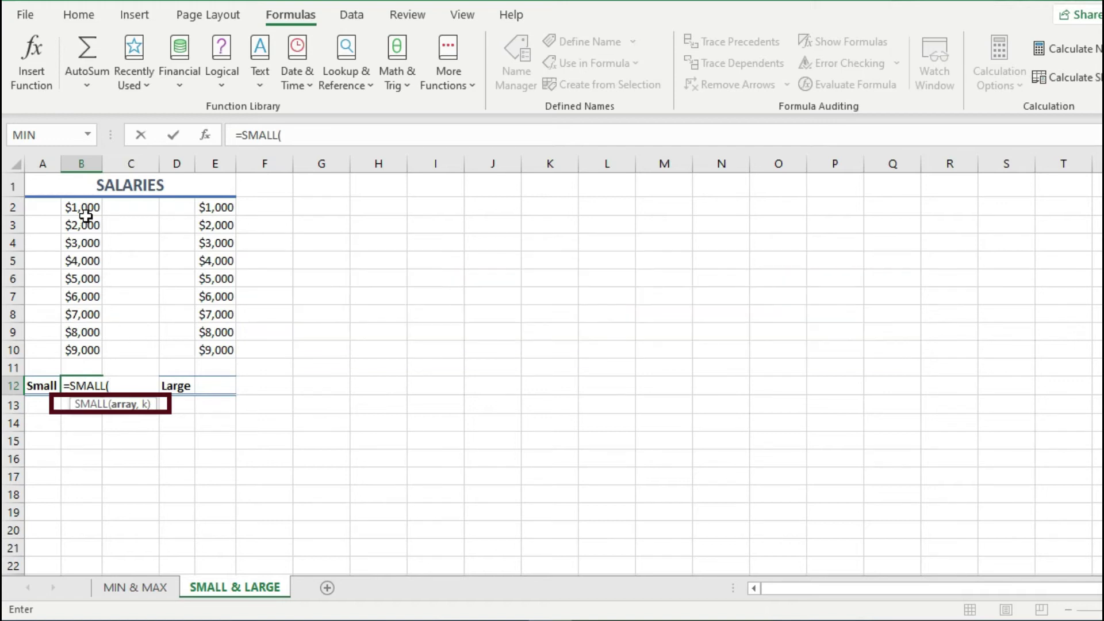
left_click_drag(81, 207, 85, 353)
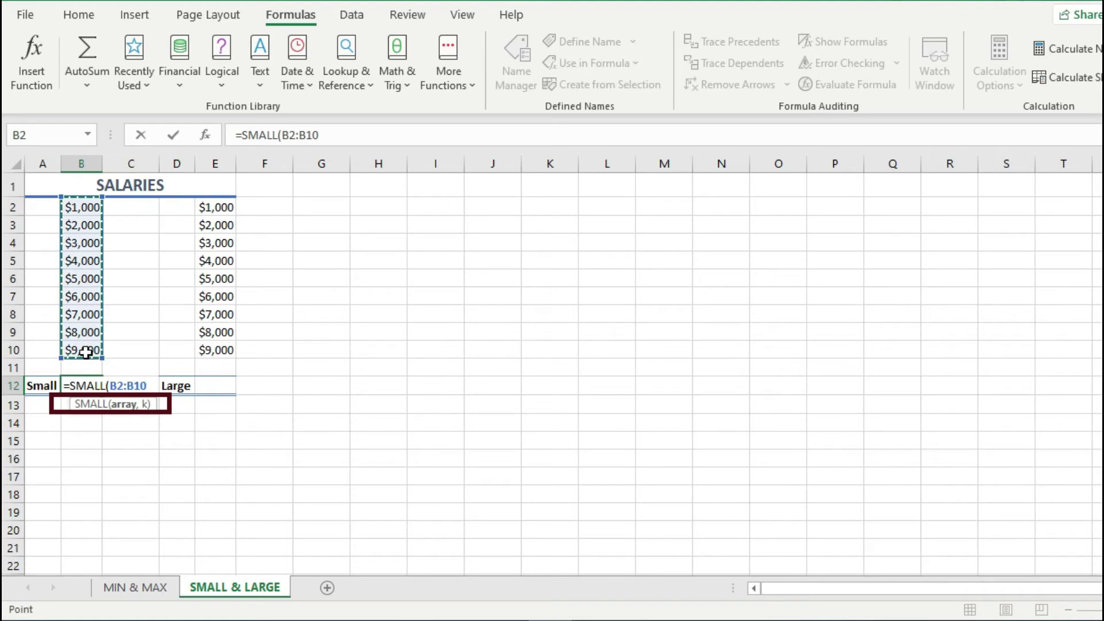
type(",")
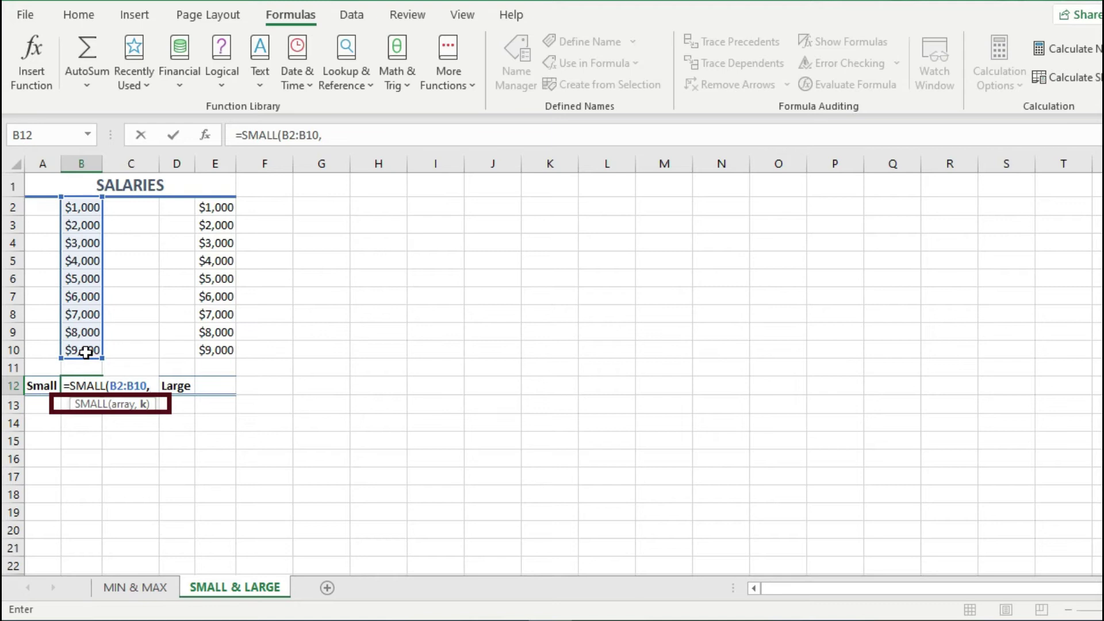
type("3")
key("Return")
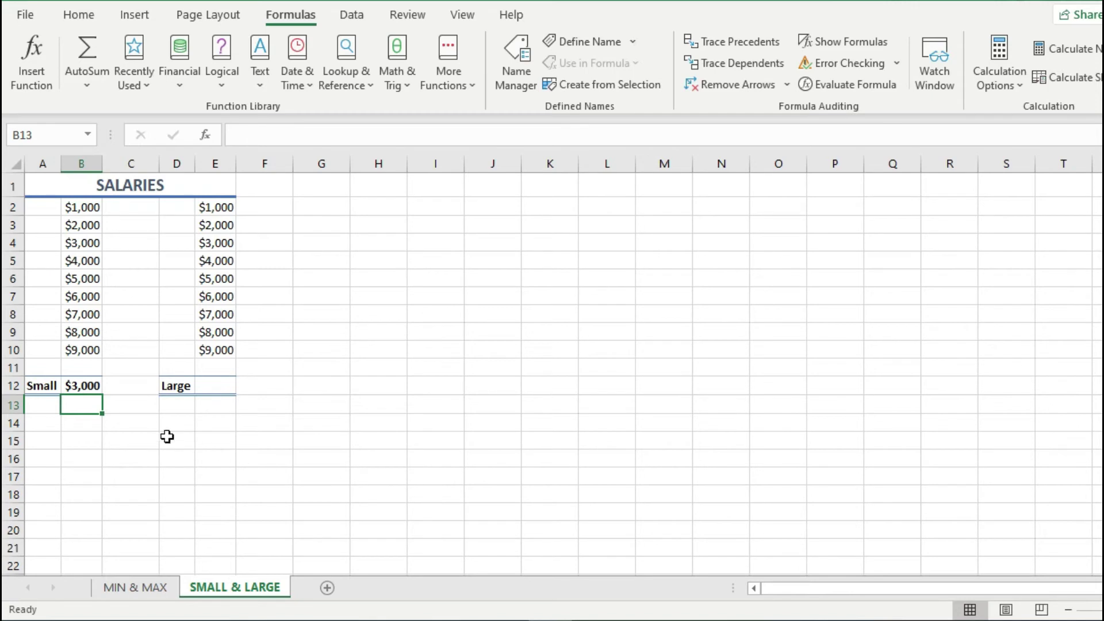
Enter =SMALL(B2:B10,5) in B13 to show the fifth-smallest salary, 5000
type("=")
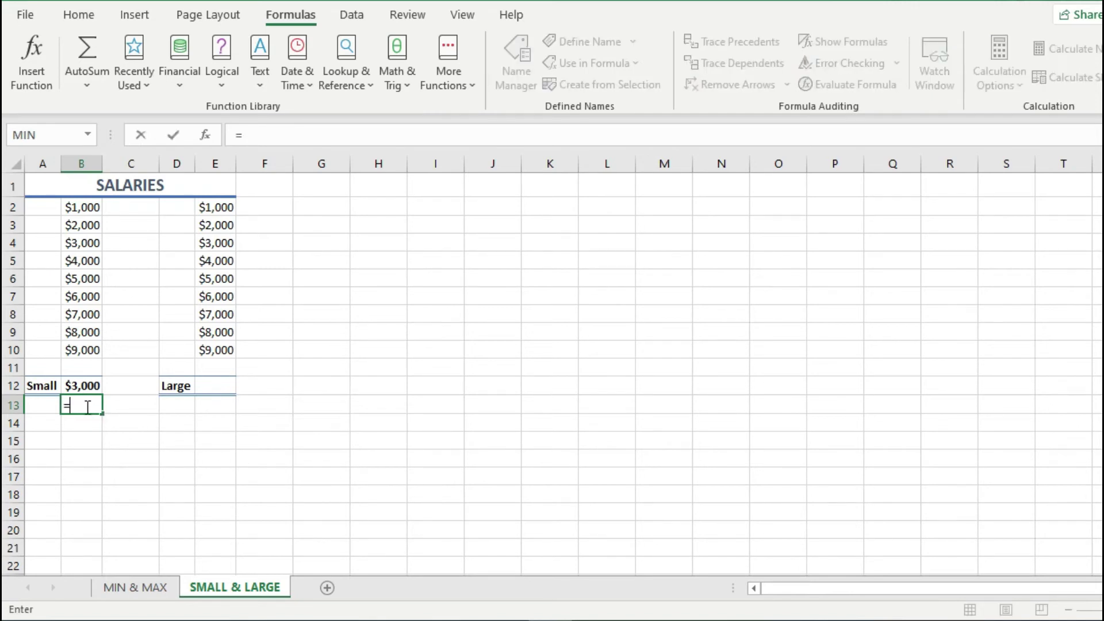
type("small")
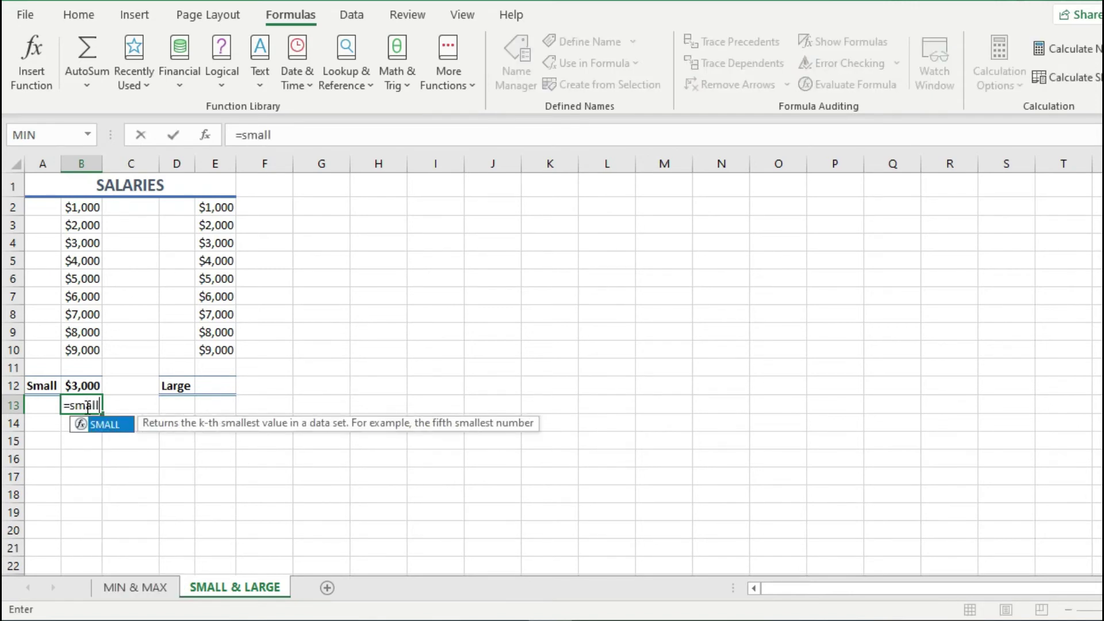
key("Tab")
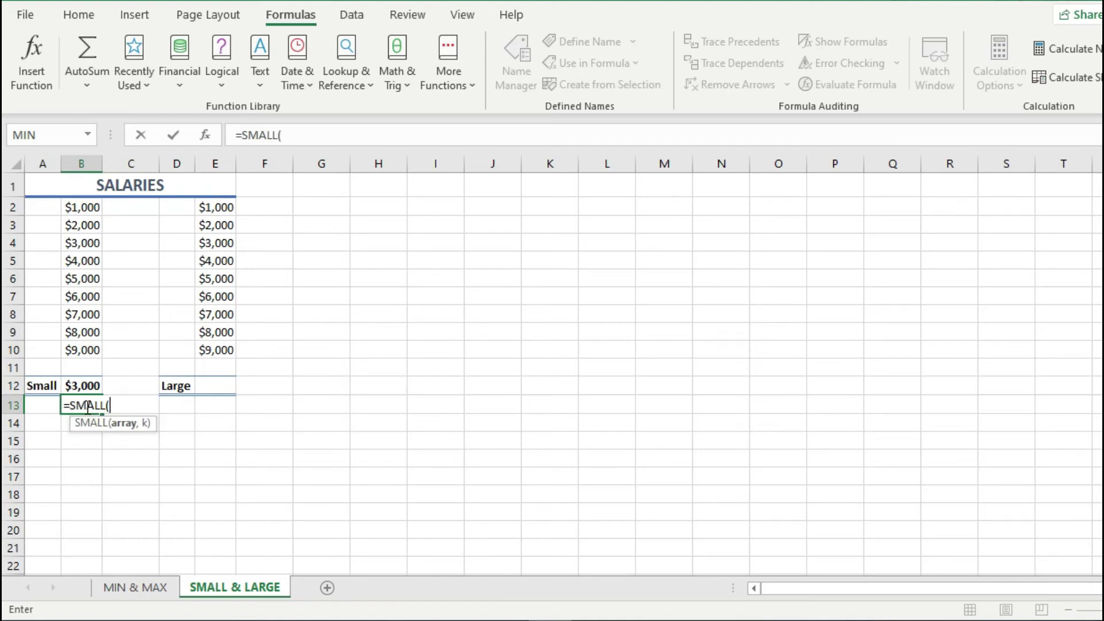
left_click_drag(87, 208, 88, 349)
type(",")
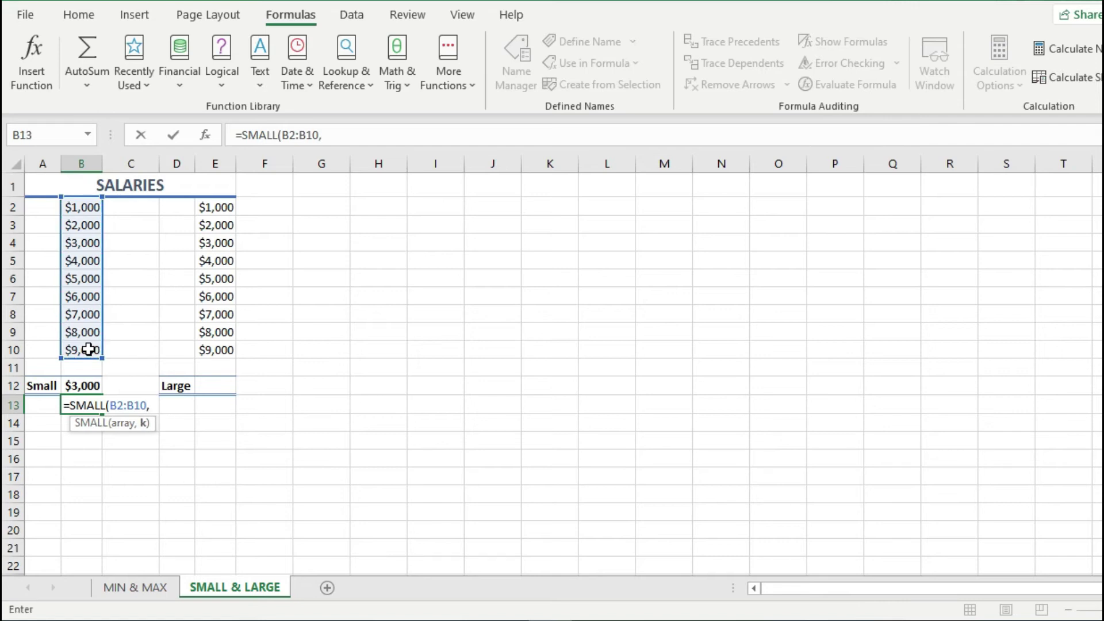
type("5)")
key("Return")
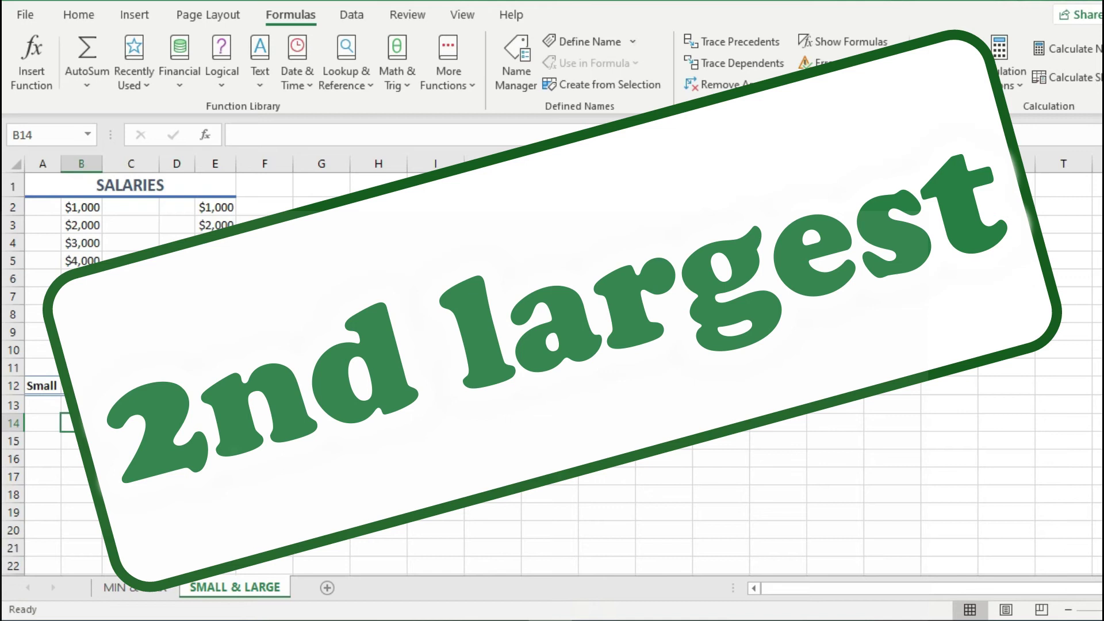
Enter =LARGE(E2:E10,2) in E12 to show the second-largest salary, 8000
left_click(224, 386)
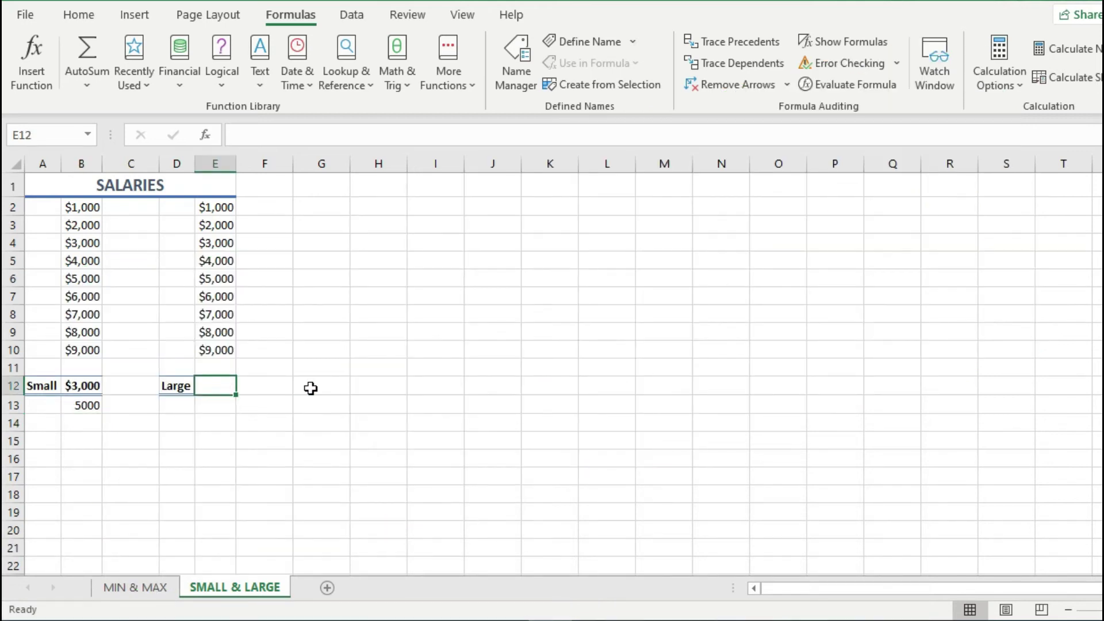
type("=")
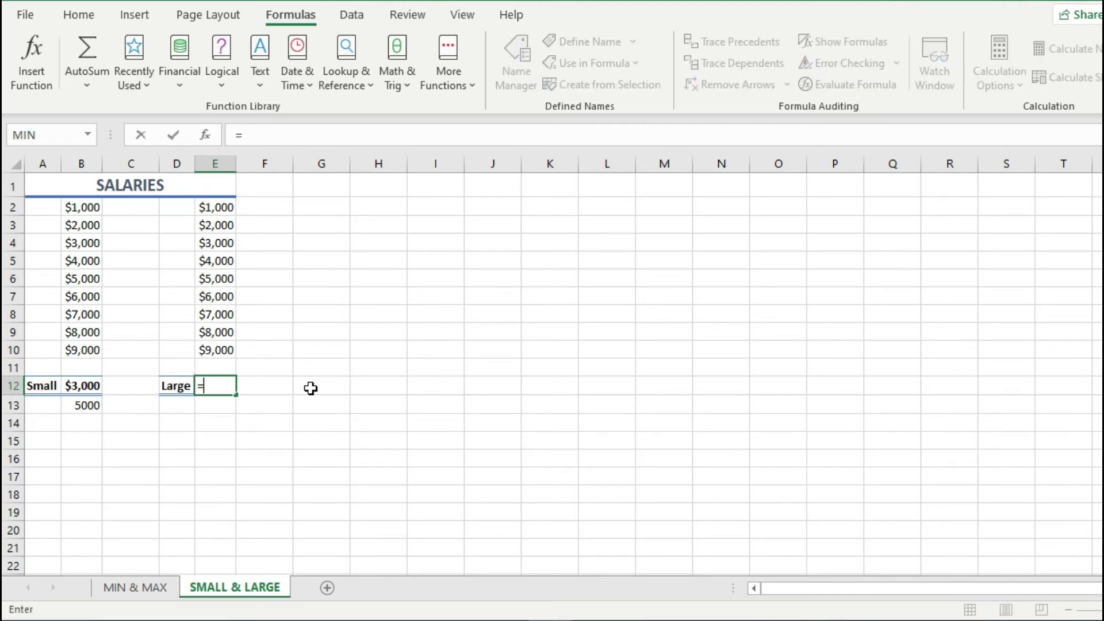
type("large")
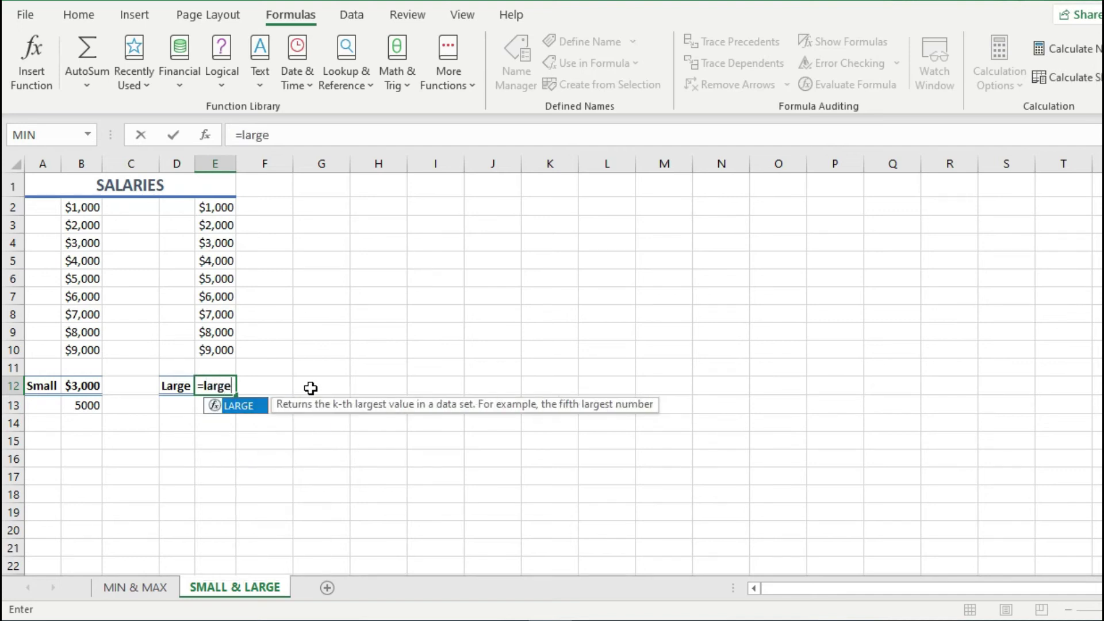
key("Tab")
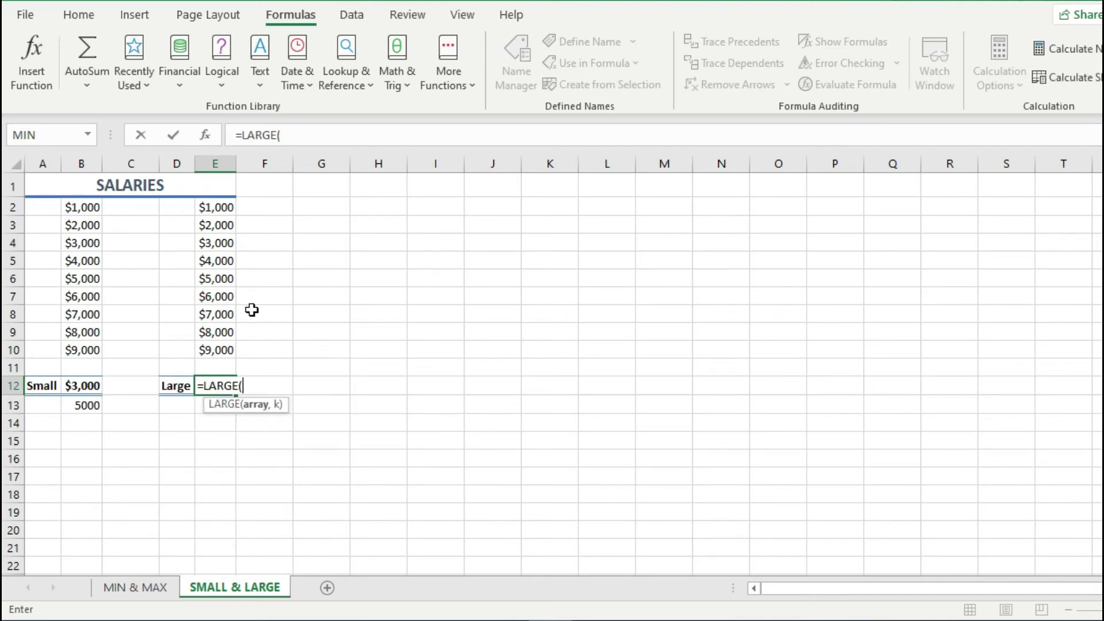
left_click_drag(215, 210, 227, 347)
type(",2")
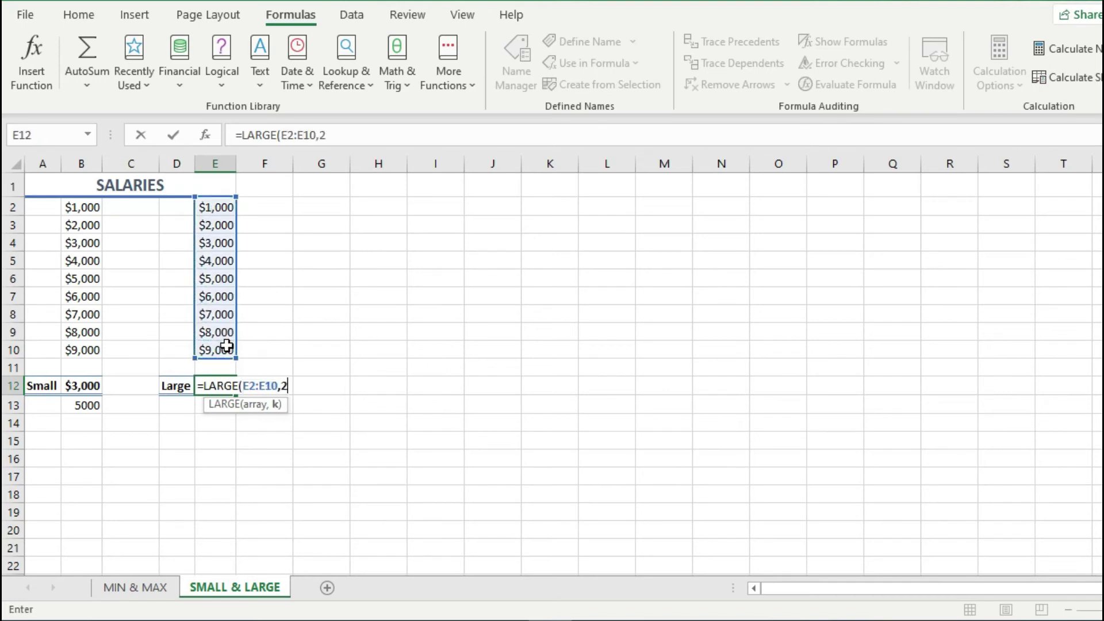
key("Return")
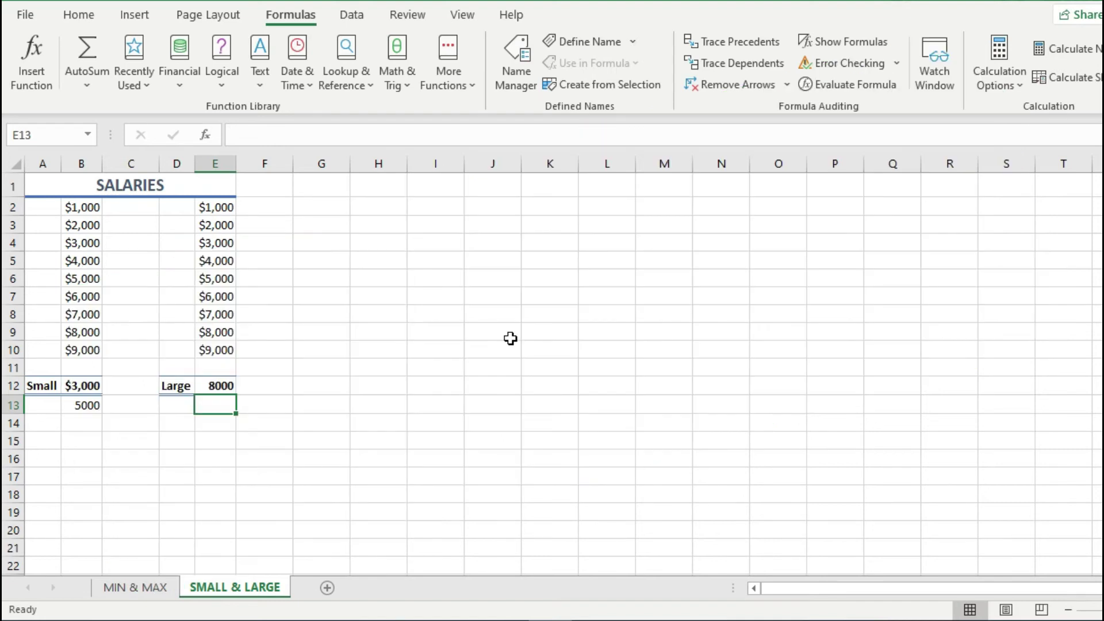
Enter =LARGE(E2:E10,4) in E13 to return the 4th largest salary, 6000
type("=large")
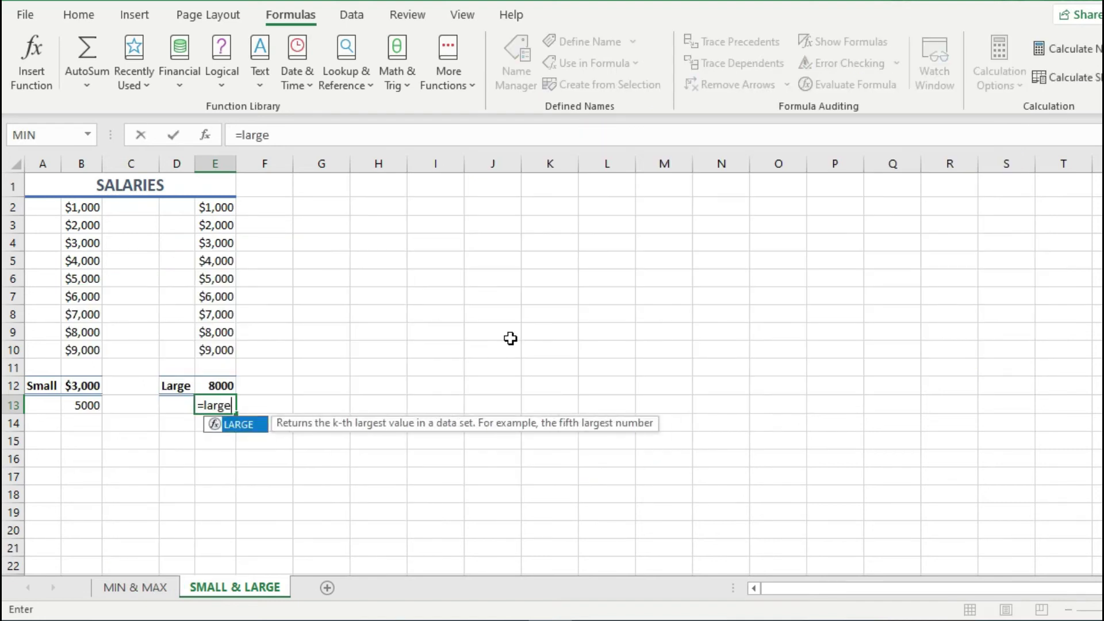
key("Tab")
left_click_drag(220, 208, 225, 351)
type(",4")
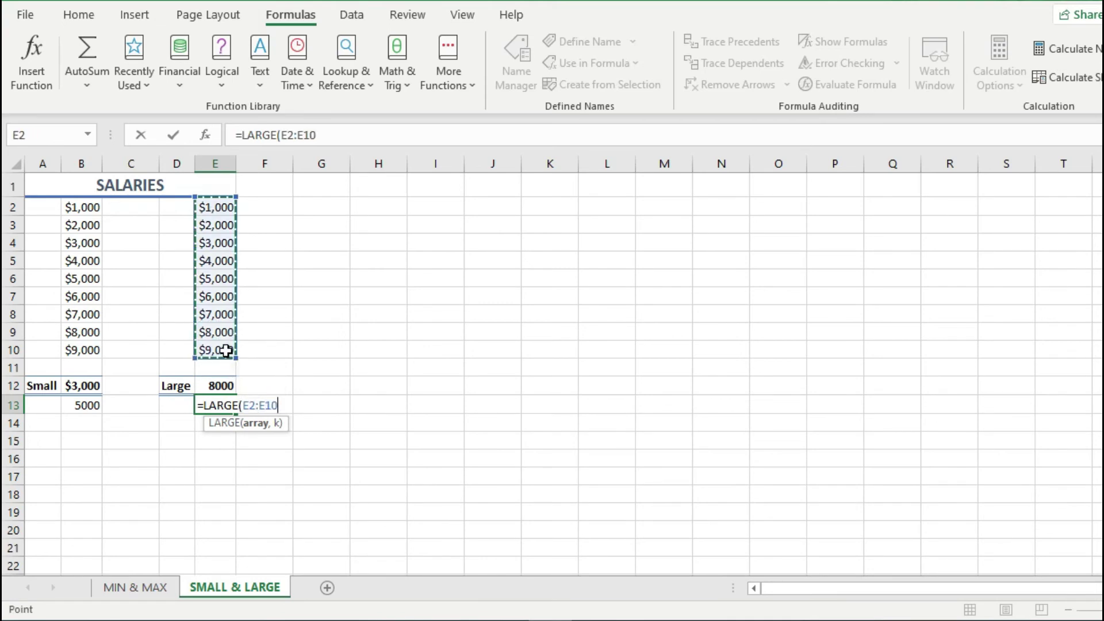
key("Return")
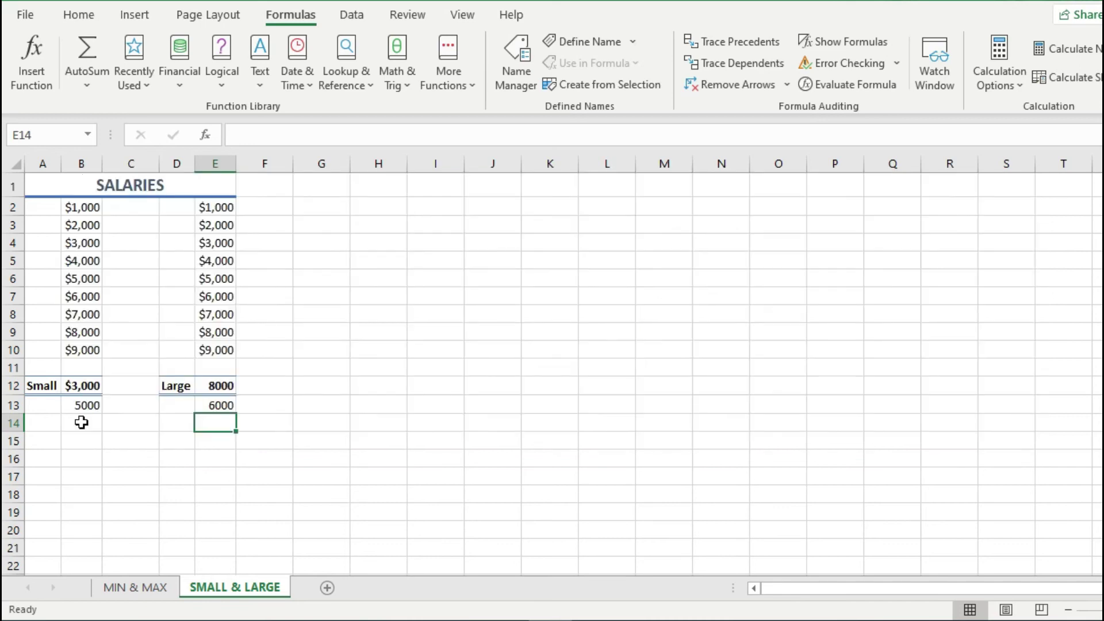
Enter =SMALL(B2:B10,1) in B14 to return the smallest salary, 1000
left_click(81, 423)
type("=")
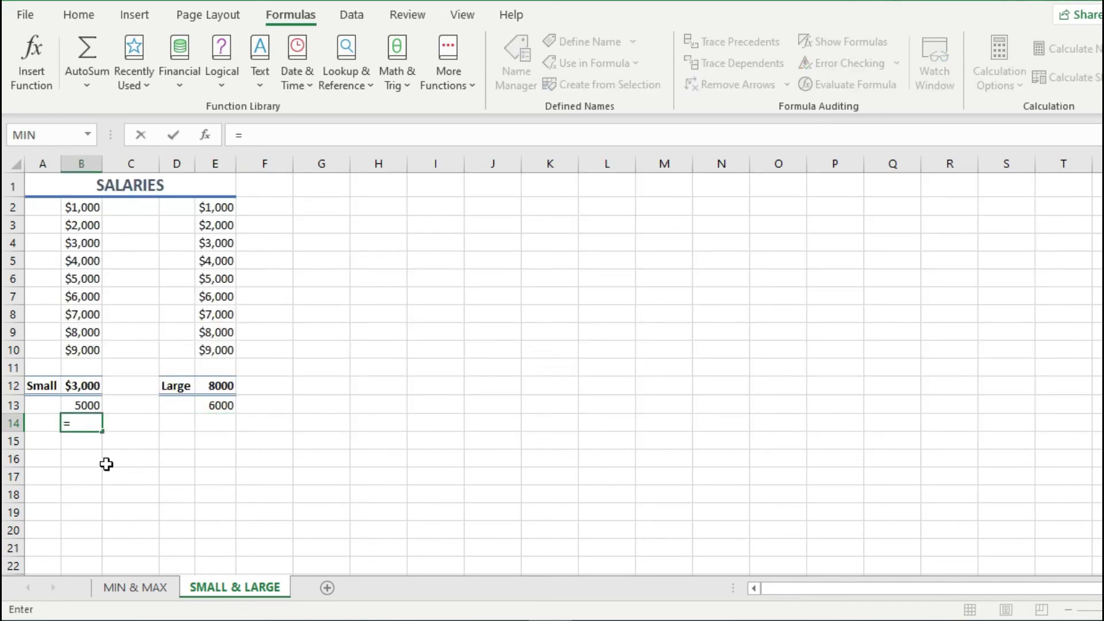
type("small")
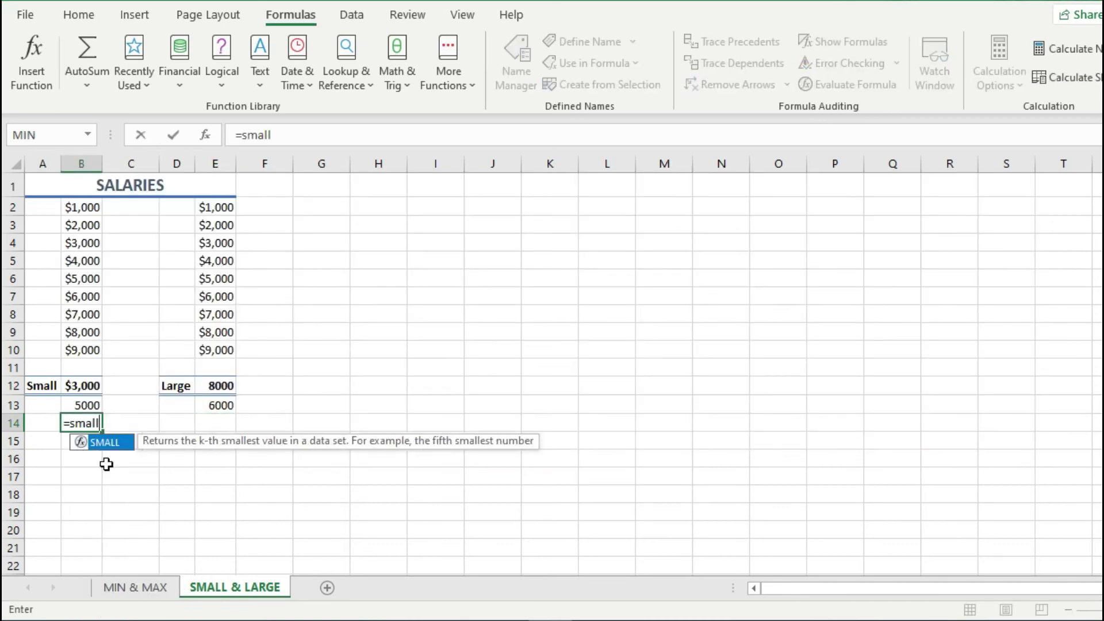
key("Tab")
left_click_drag(81, 208, 92, 357)
type(",1)")
key("Return")
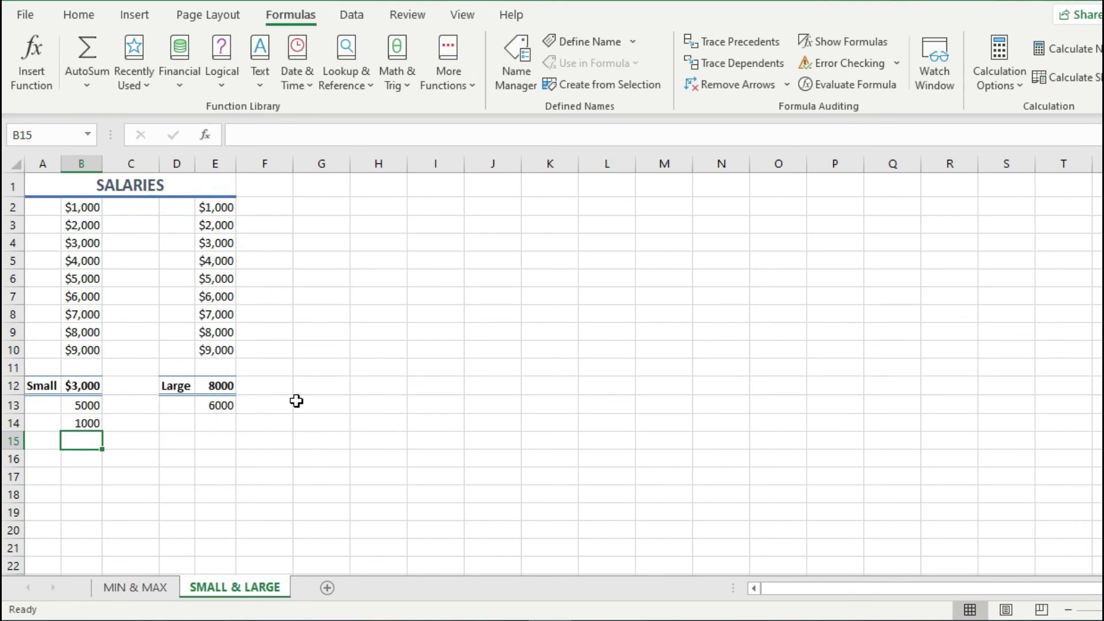
Enter =LARGE(E2:E10,1) in E14 to return the largest salary, 9000
left_click(222, 425)
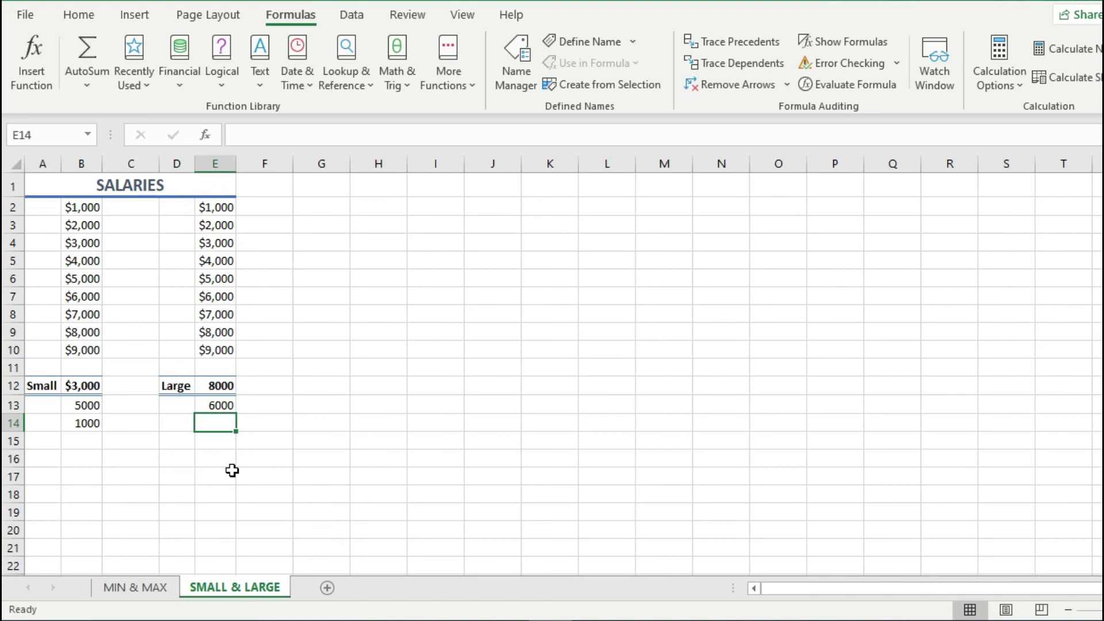
type("=larg")
key("Tab")
left_click_drag(224, 208, 221, 345)
type(",1")
key("Return")
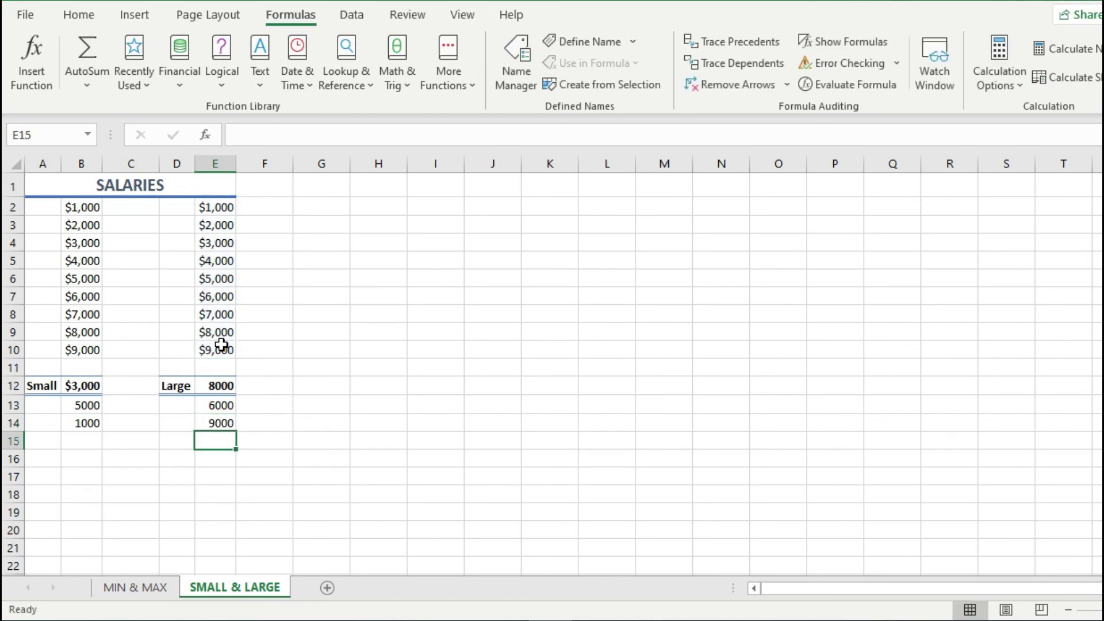